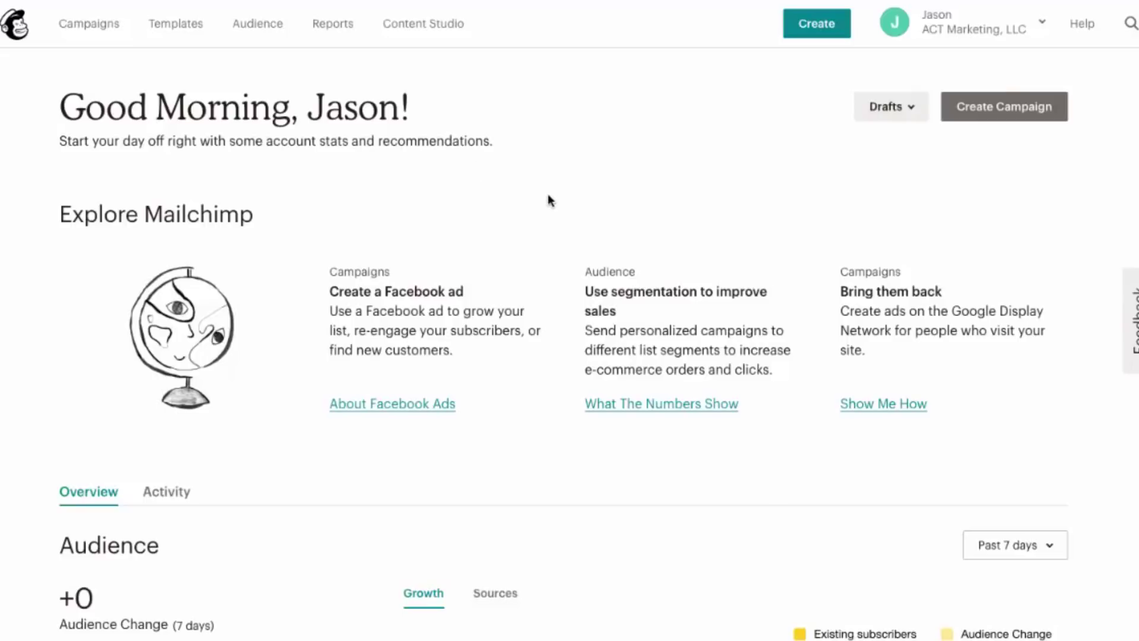
Scroll through the Grow Your Influence And Income Webinar audience overview with its 18 contacts
scroll(547, 199, "down", 4)
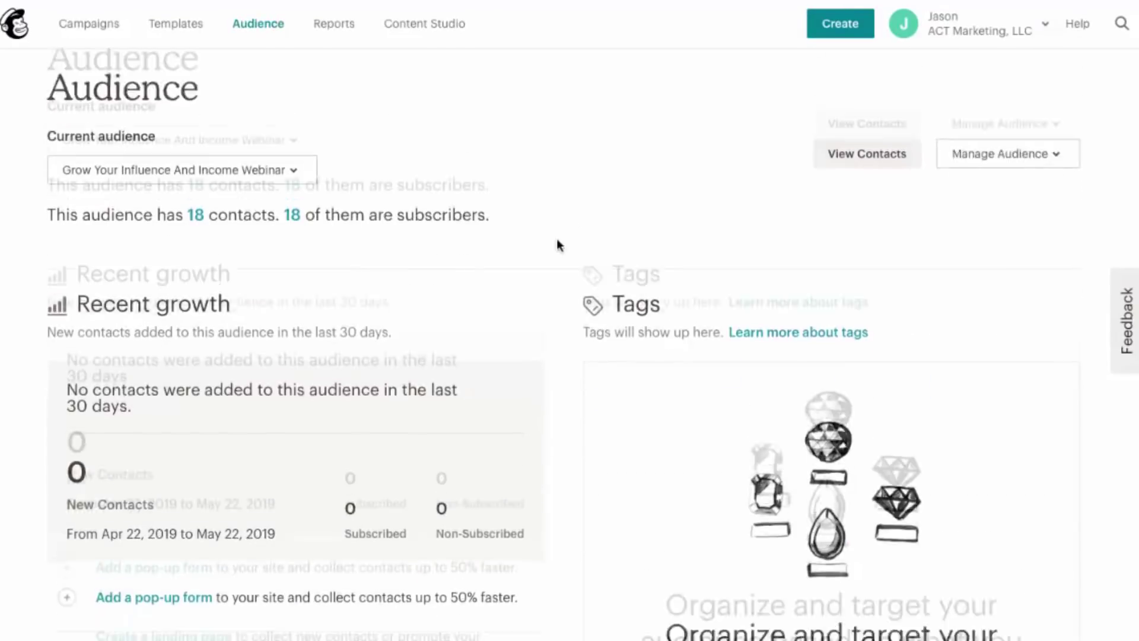
scroll(557, 239, "down", 5)
scroll(557, 239, "up", 5)
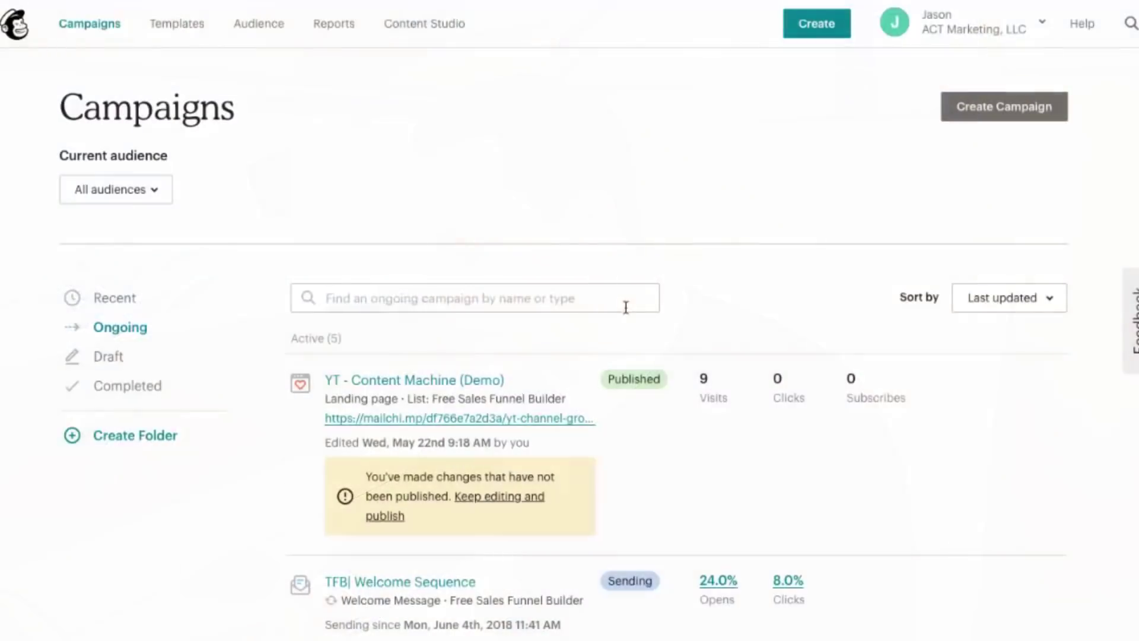
scroll(580, 336, "down", 3)
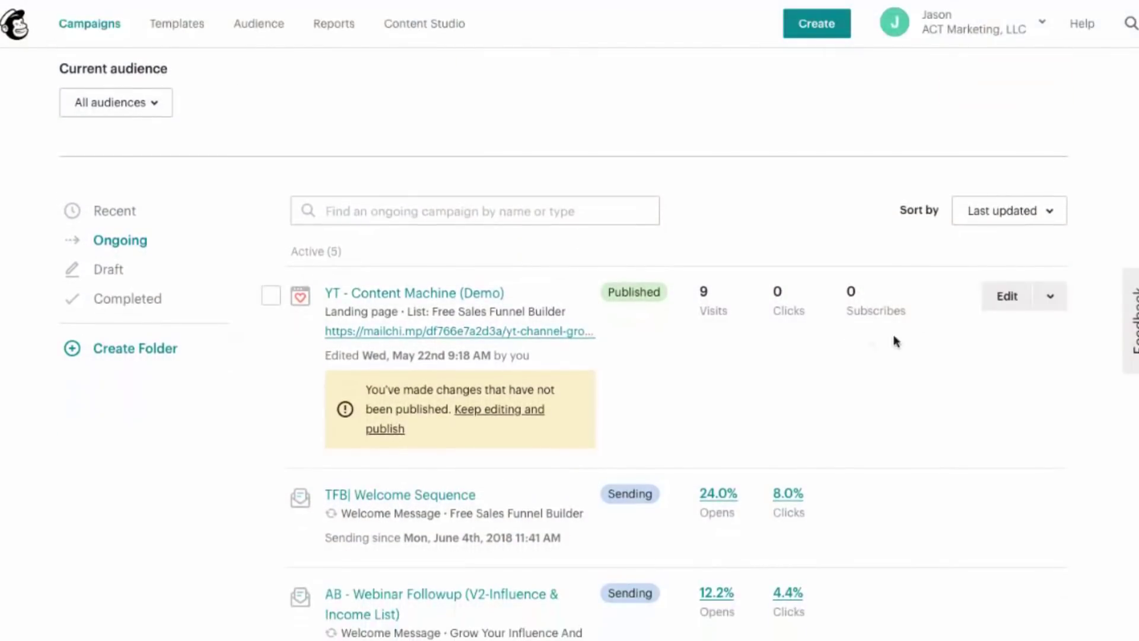
left_click(1061, 302)
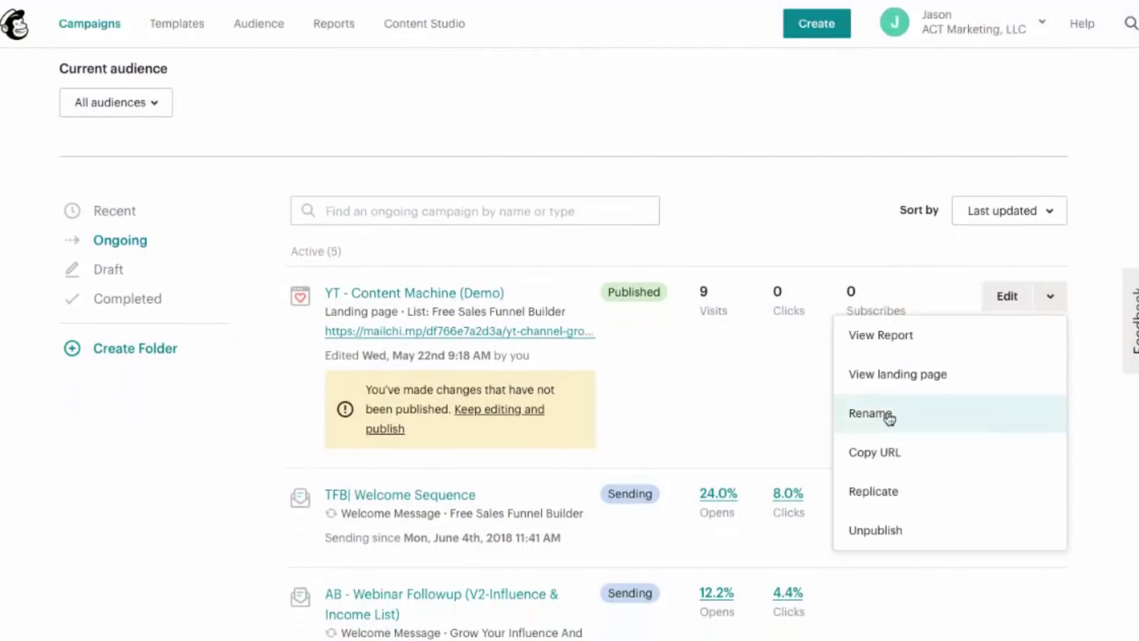
left_click(923, 386)
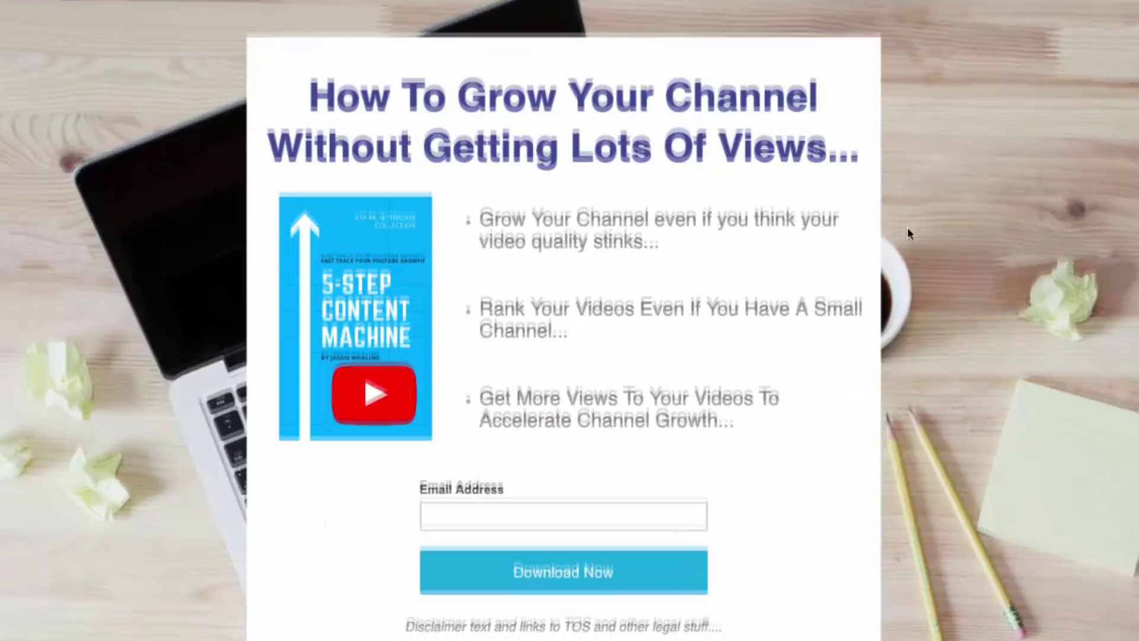
scroll(907, 226, "down", 1)
scroll(907, 227, "up", 1)
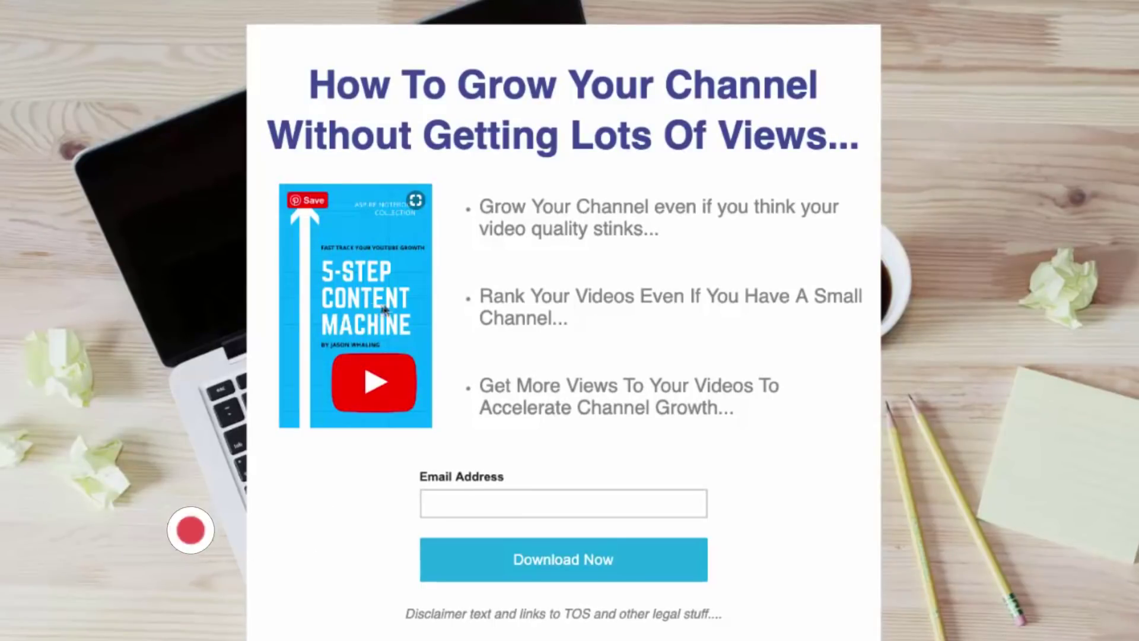
scroll(618, 386, "down", 3)
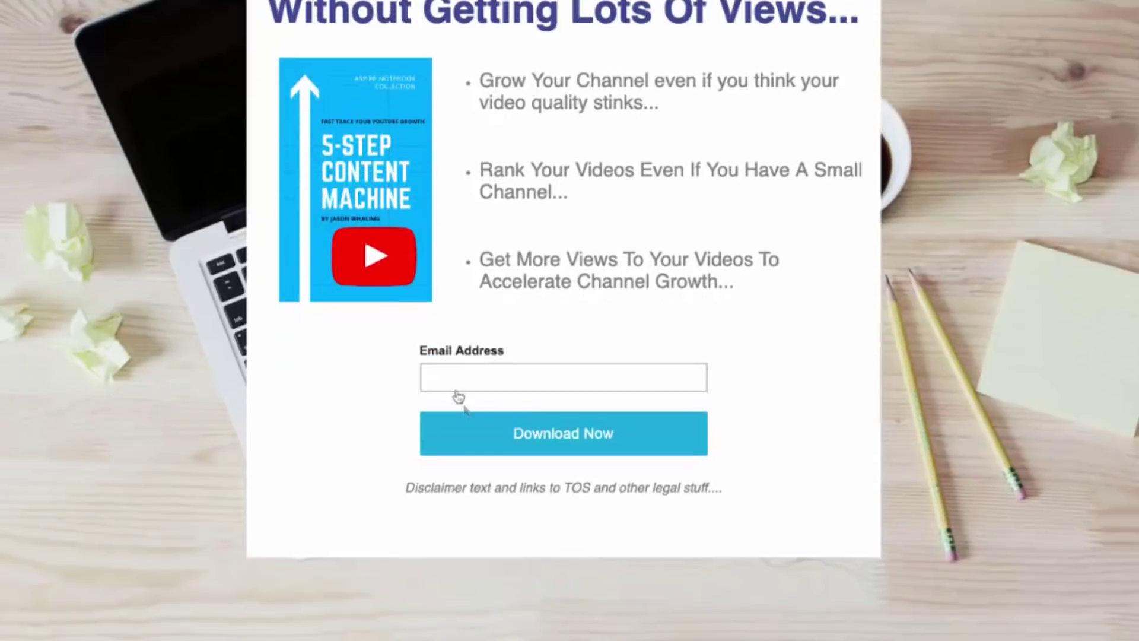
left_click(516, 385)
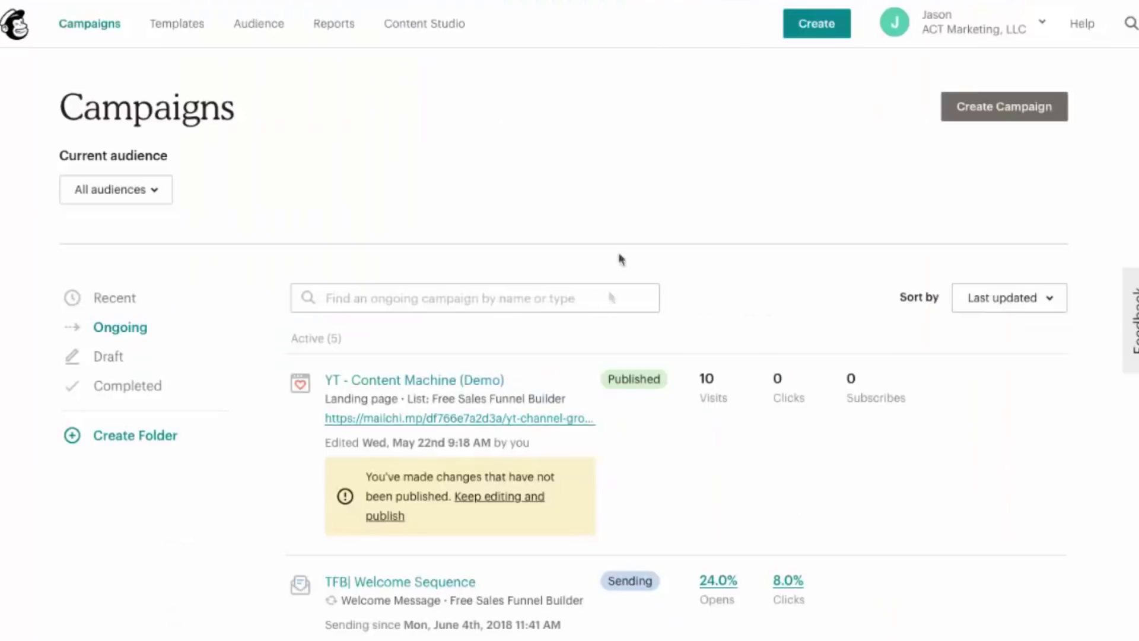
Create a landing page campaign, keep the Grow Your List template, and continue to design
left_click(1002, 111)
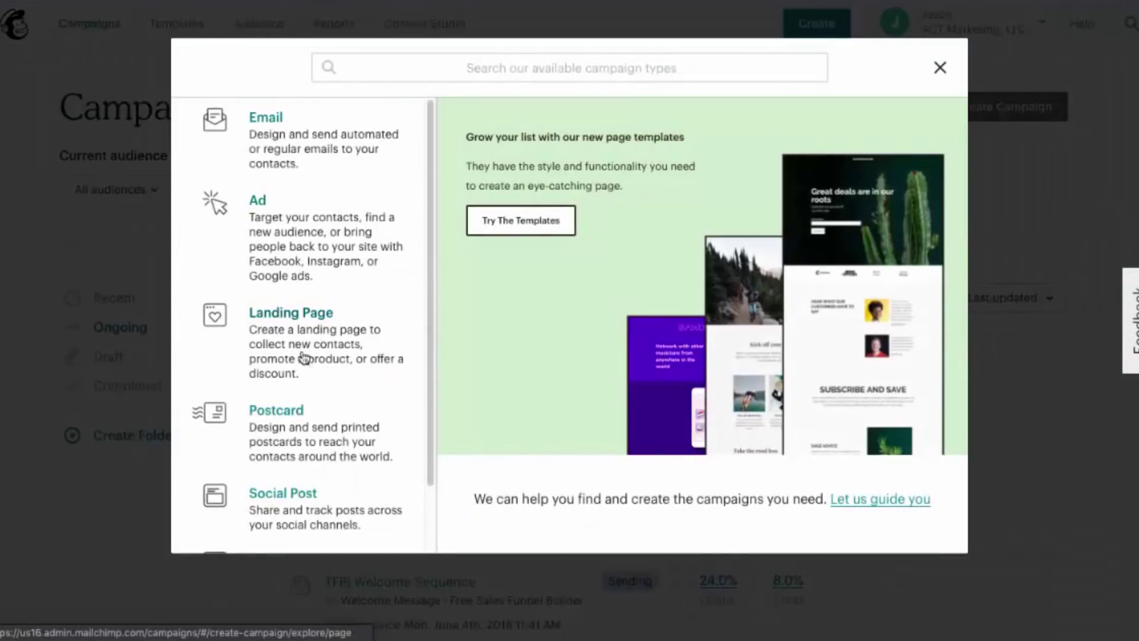
left_click(302, 347)
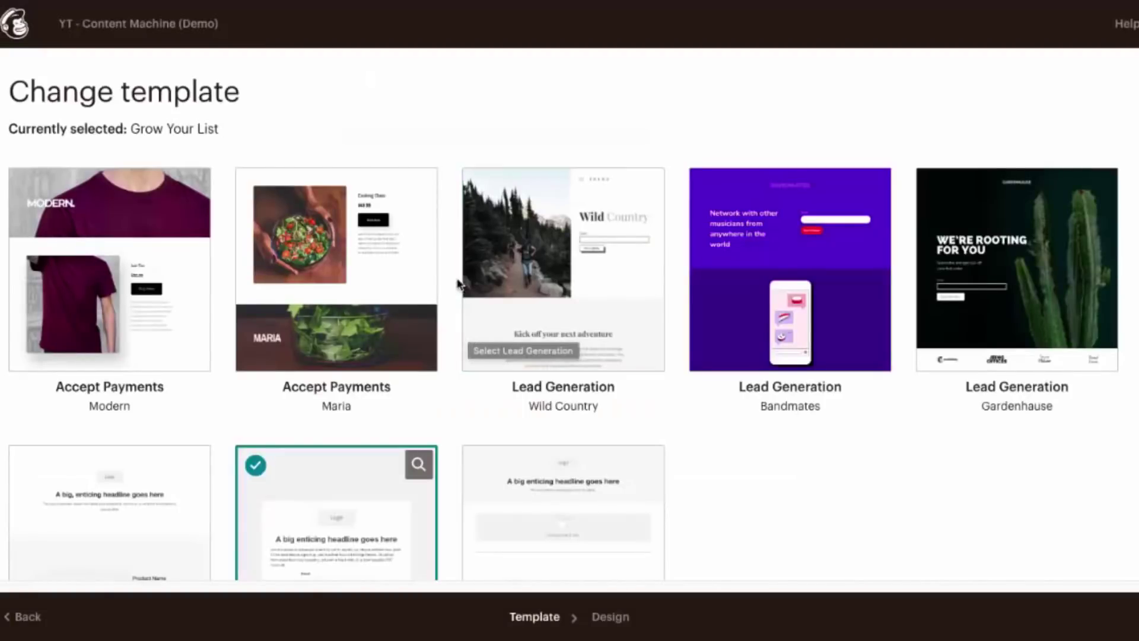
scroll(456, 288, "down", 3)
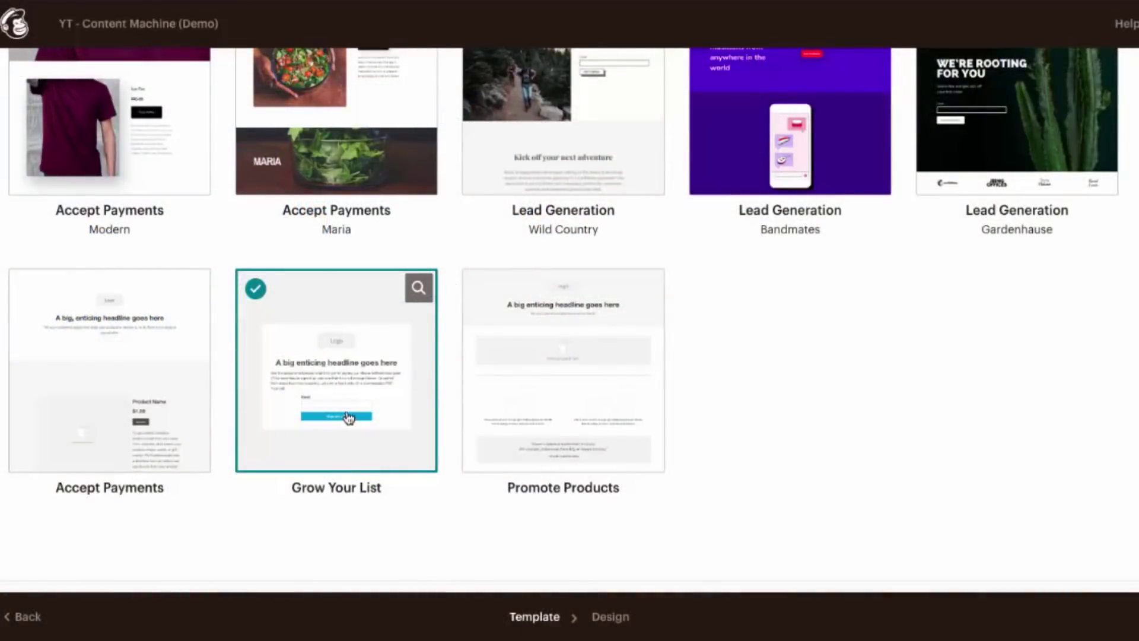
left_click(611, 623)
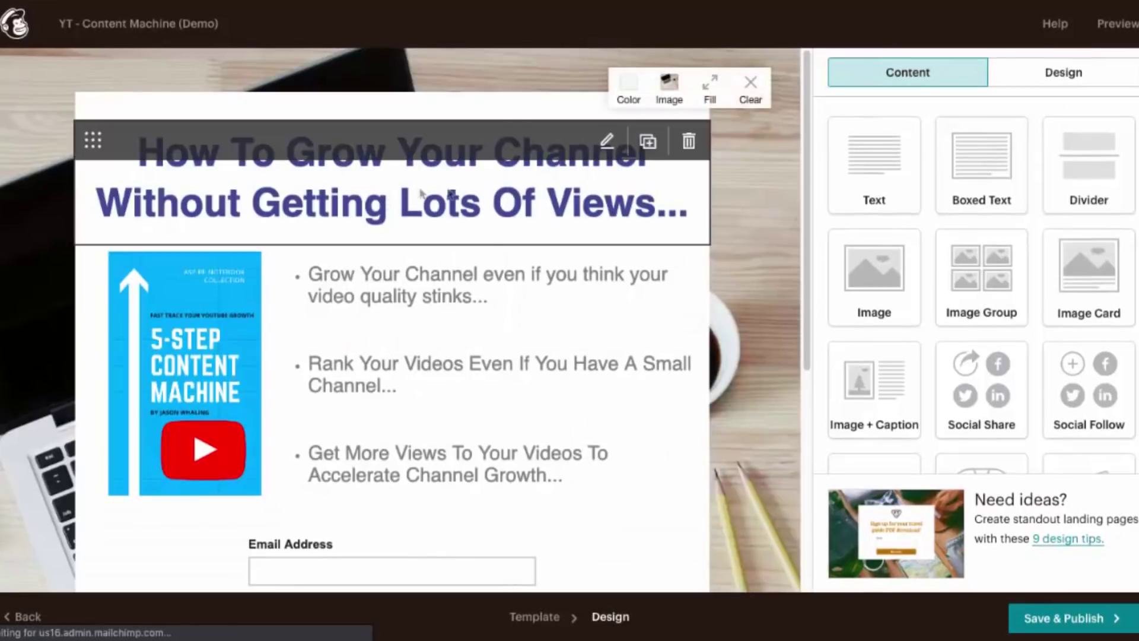
Inspect the heading, ebook image and signup form blocks of the YT - Content Machine (Demo) page
left_click(387, 201)
left_click(474, 320)
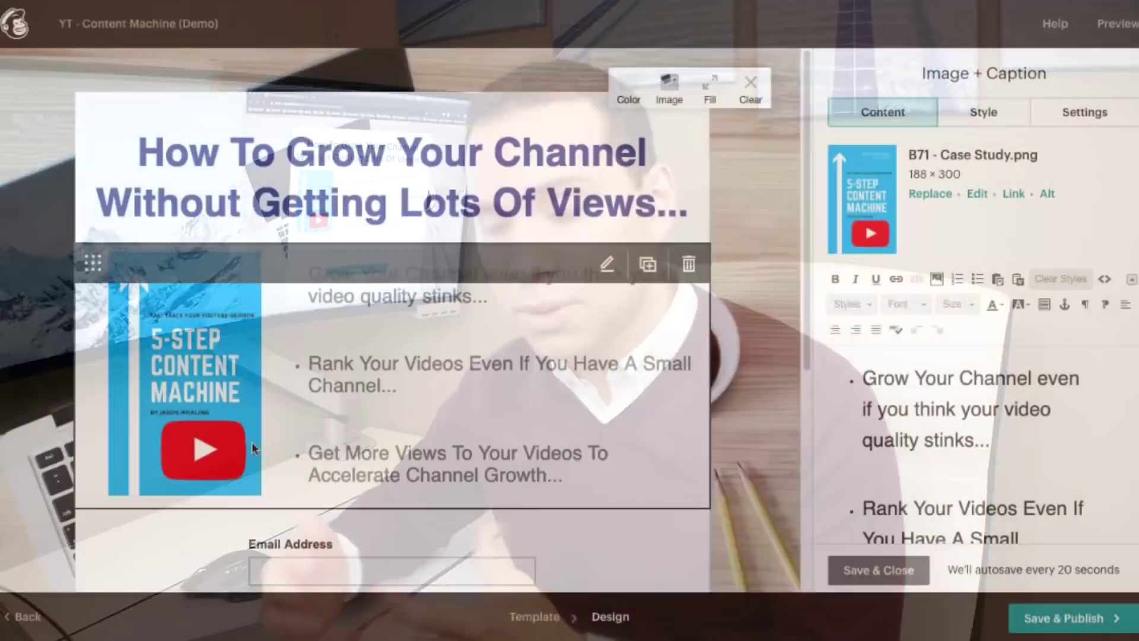
scroll(451, 423, "down", 2)
scroll(451, 423, "down", 2)
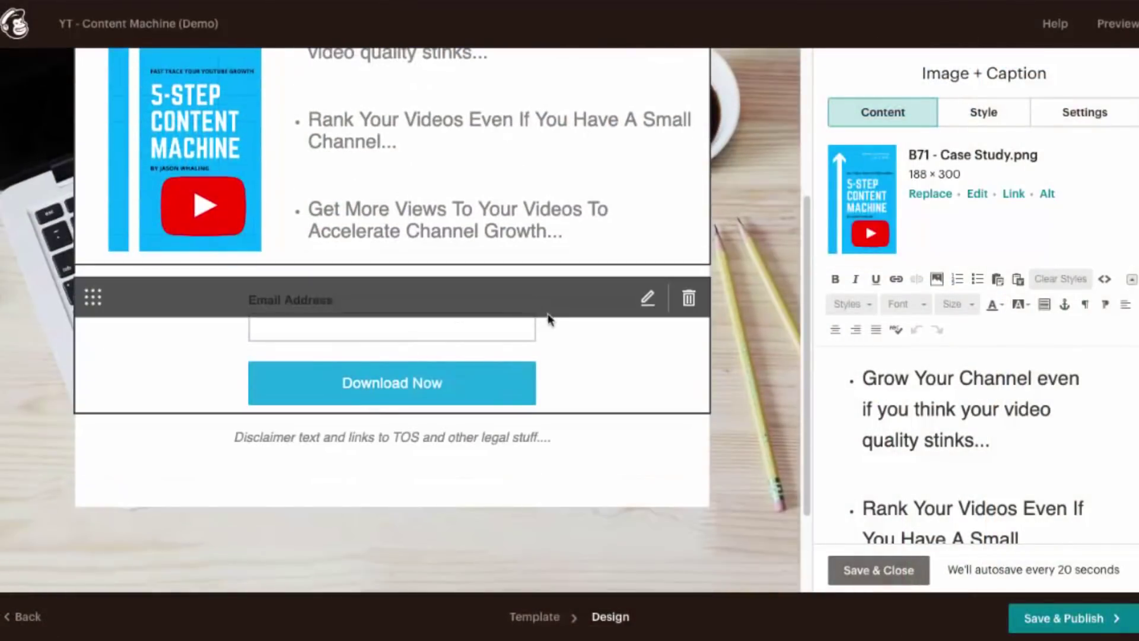
left_click(589, 349)
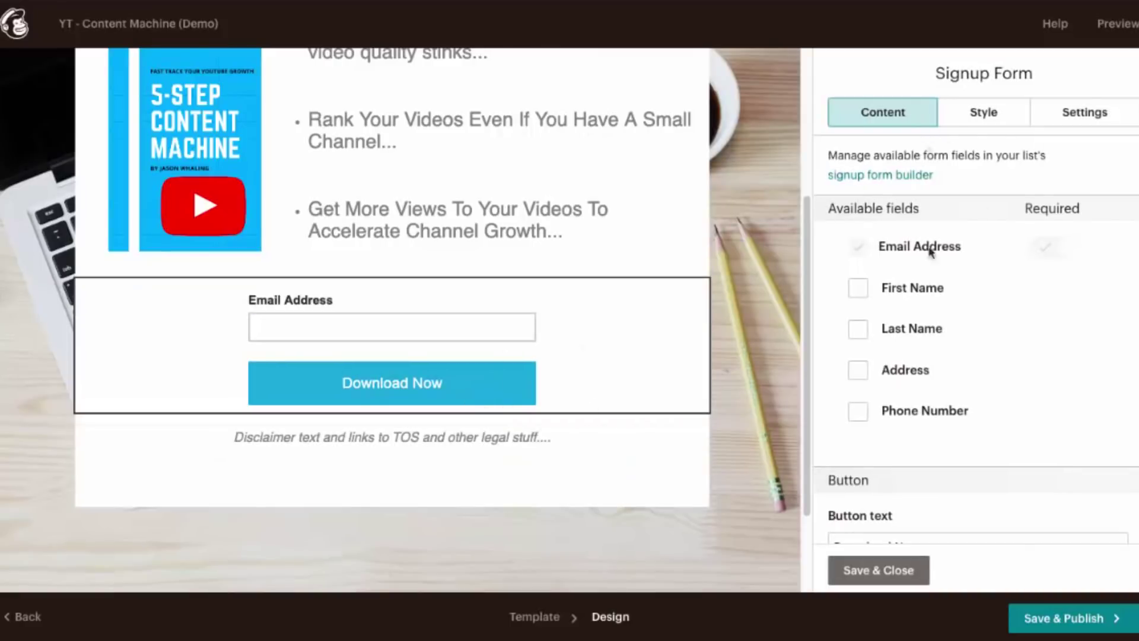
left_click(847, 561)
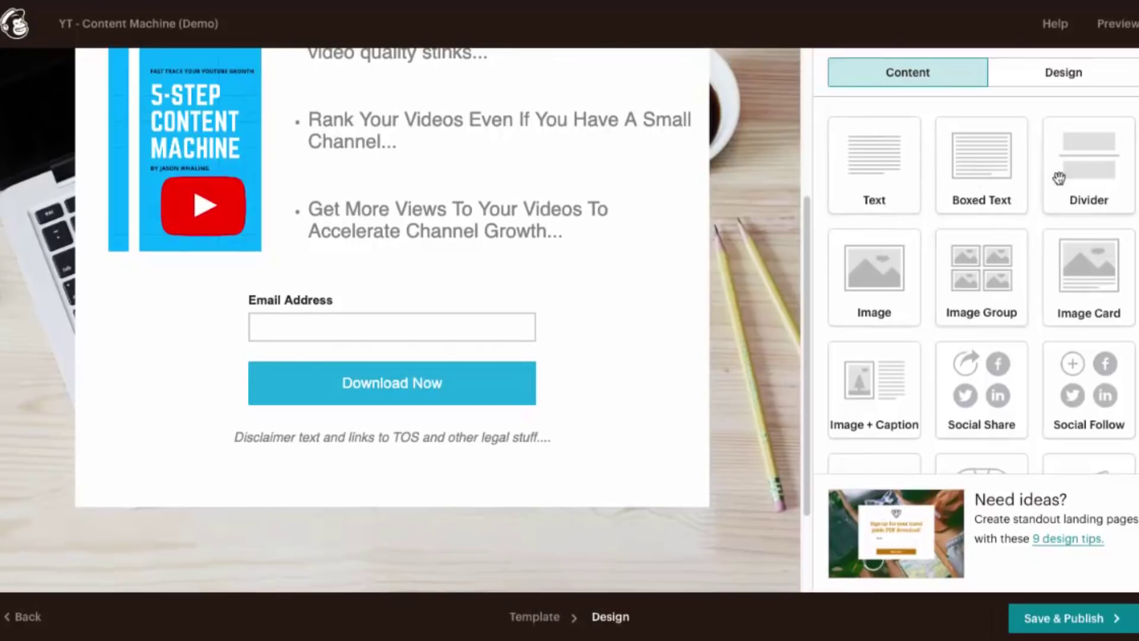
Scroll up and down the landing page to review its full layout
scroll(1040, 178, "down", 3)
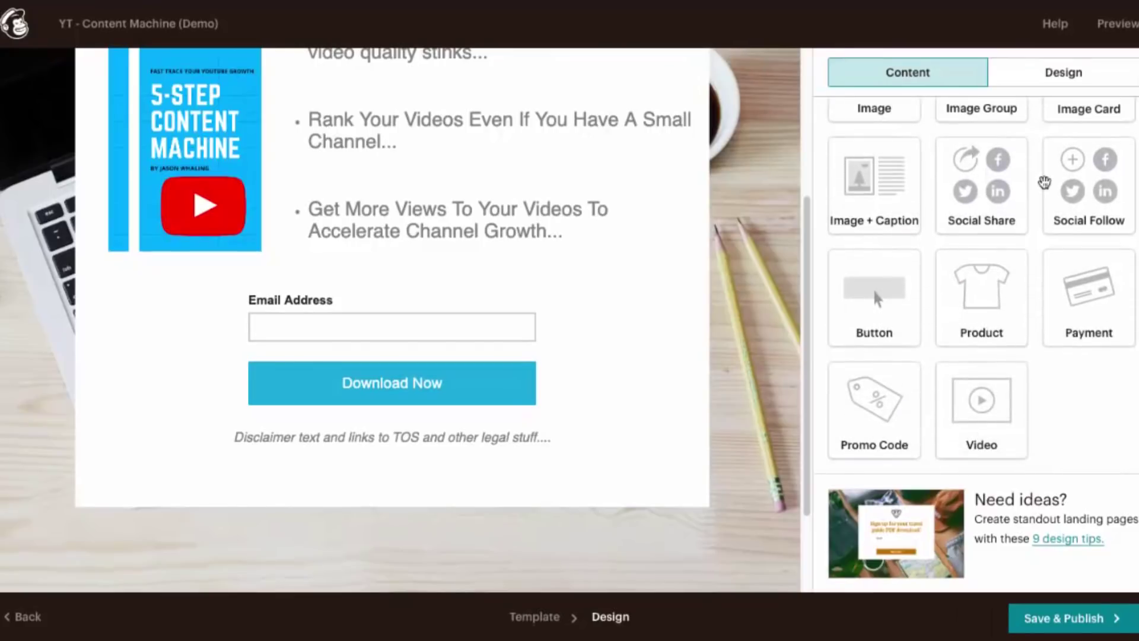
scroll(975, 298, "up", 3)
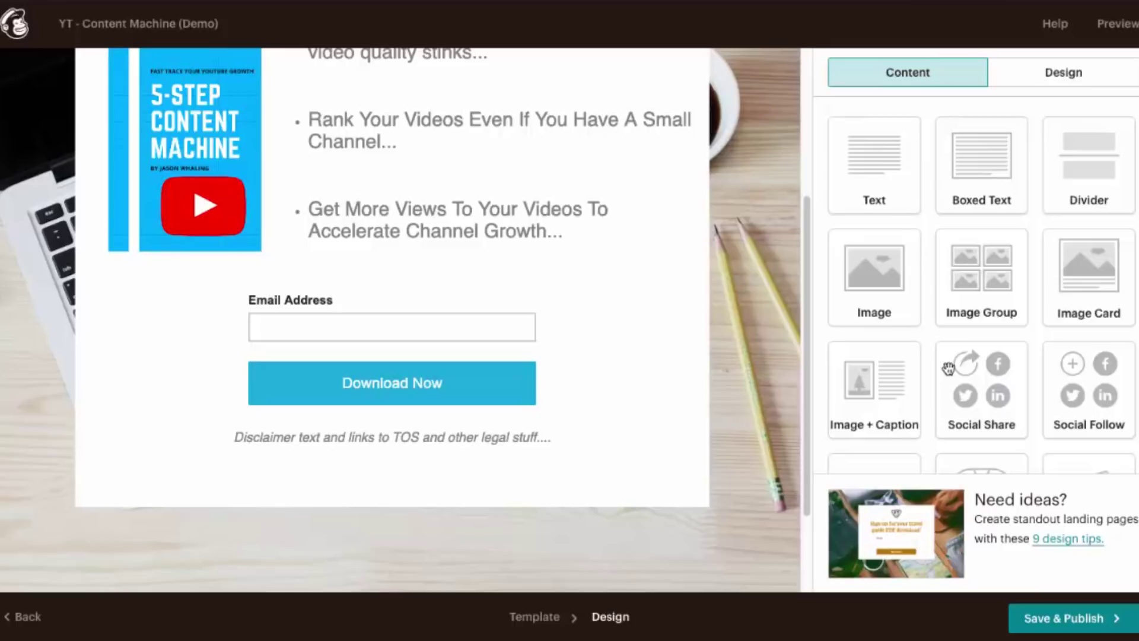
scroll(948, 367, "down", 3)
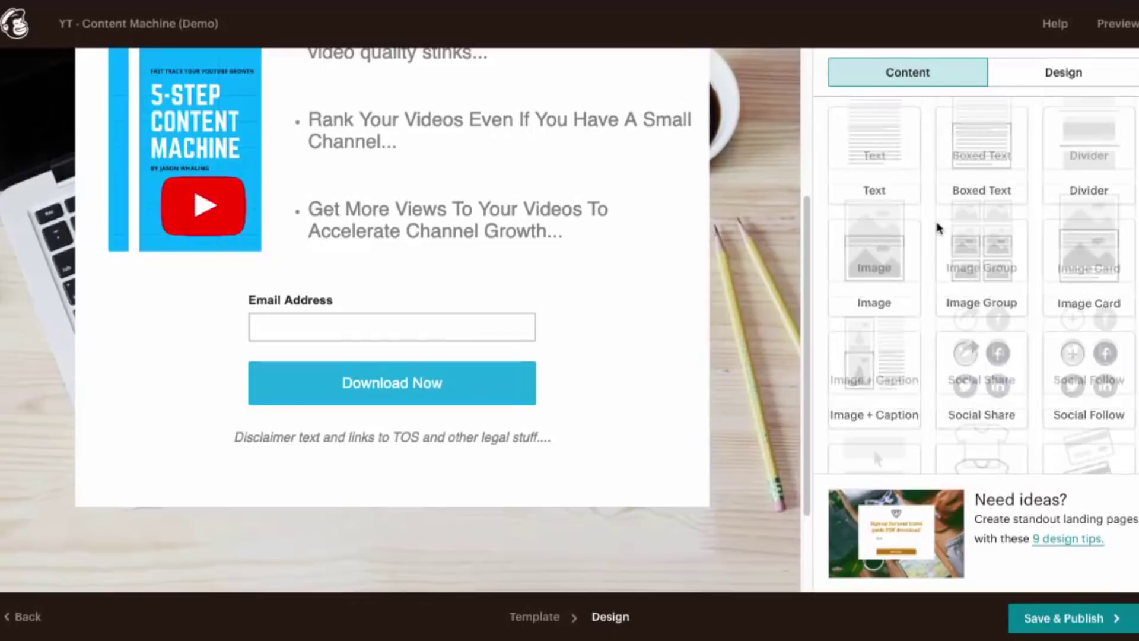
scroll(940, 229, "up", 3)
scroll(574, 356, "up", 4)
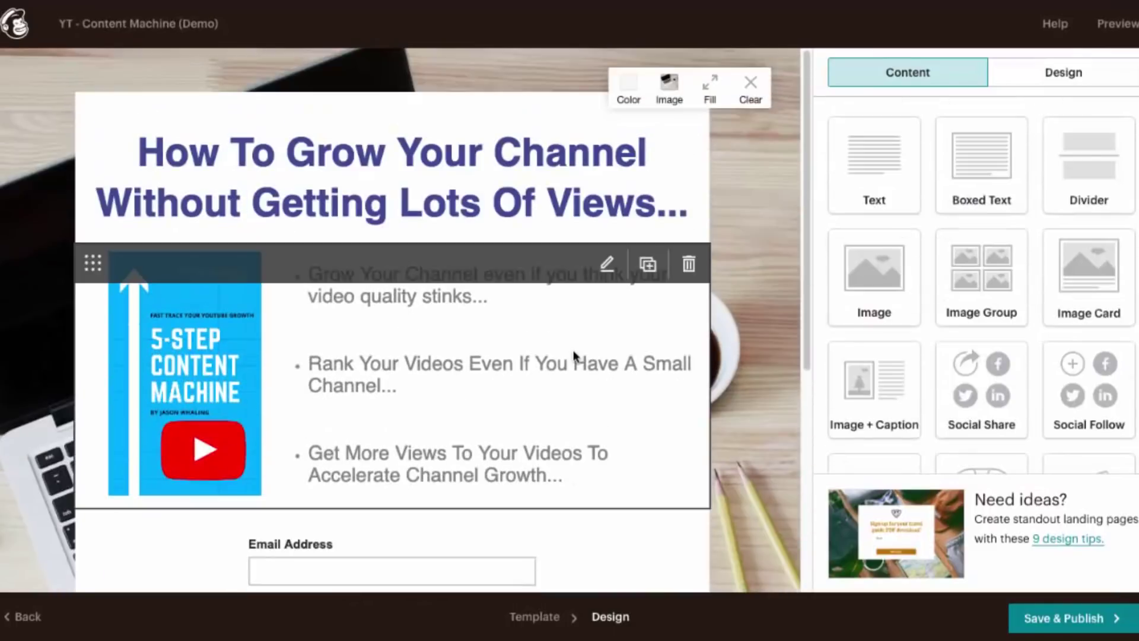
scroll(604, 323, "down", 4)
scroll(602, 322, "up", 4)
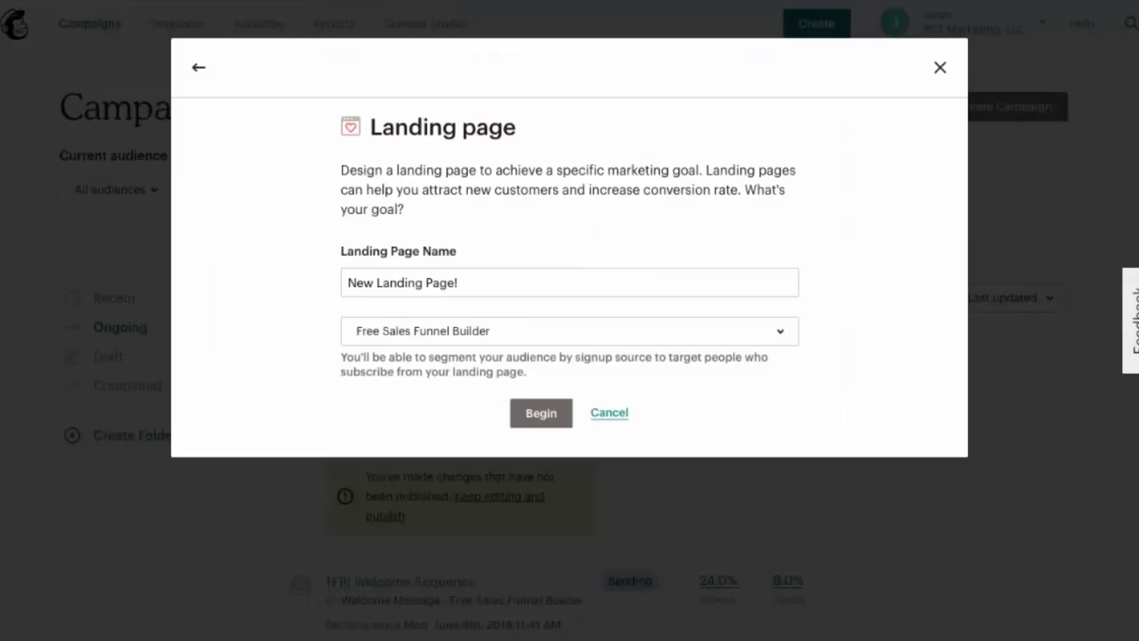
Start a new landing page named YouTube Ads - Sales Page 1 using the Grow Your List template
left_click(941, 67)
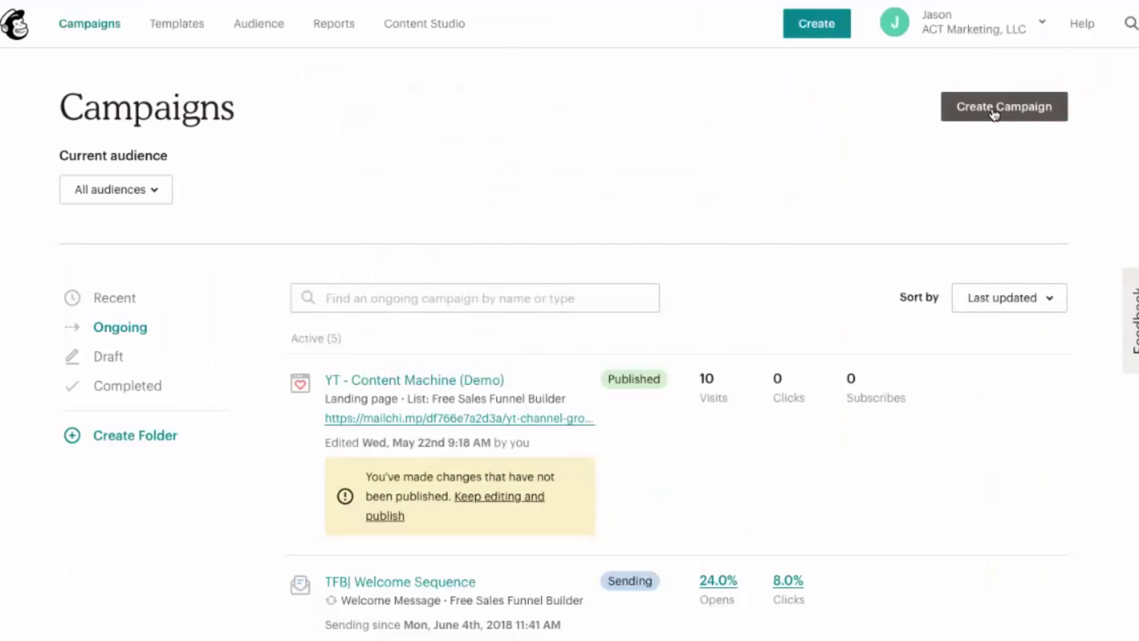
left_click(995, 113)
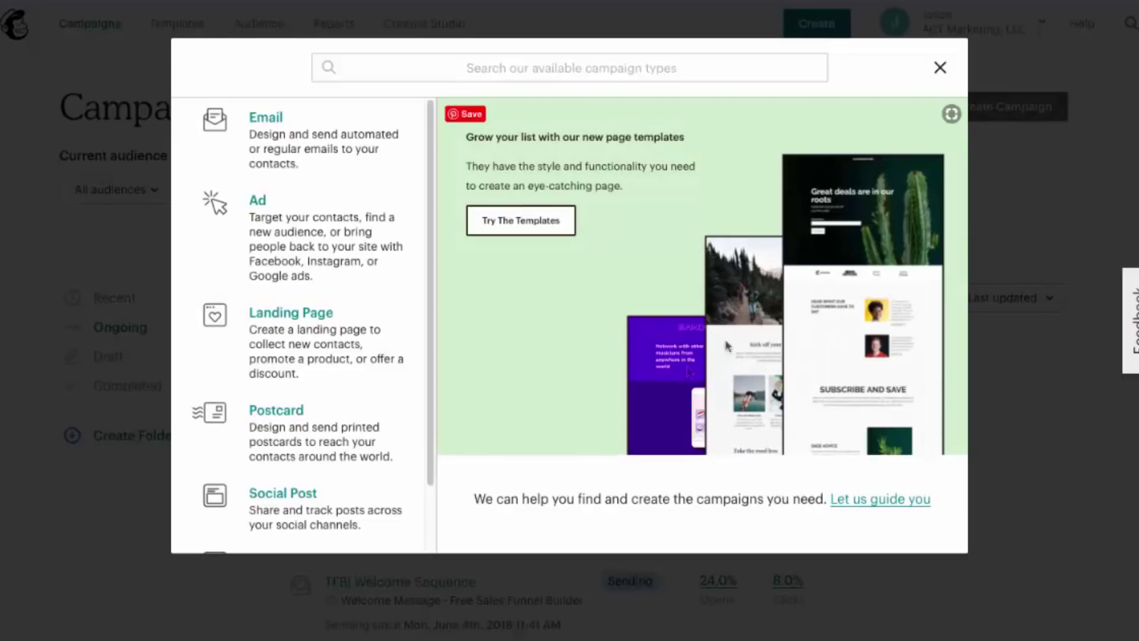
left_click(303, 336)
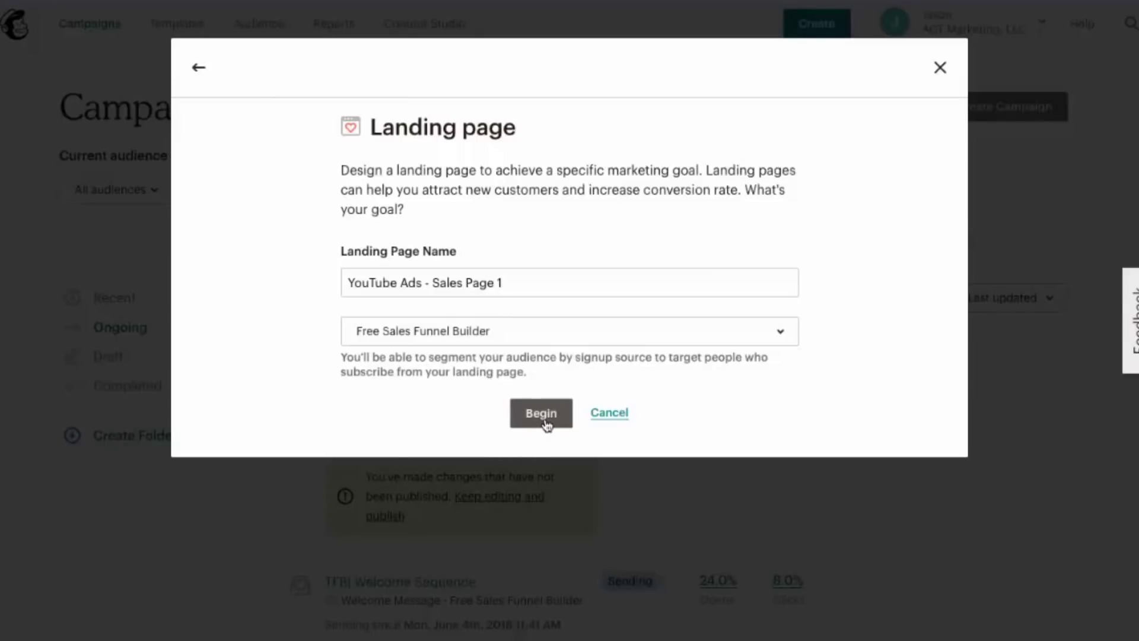
left_click(545, 419)
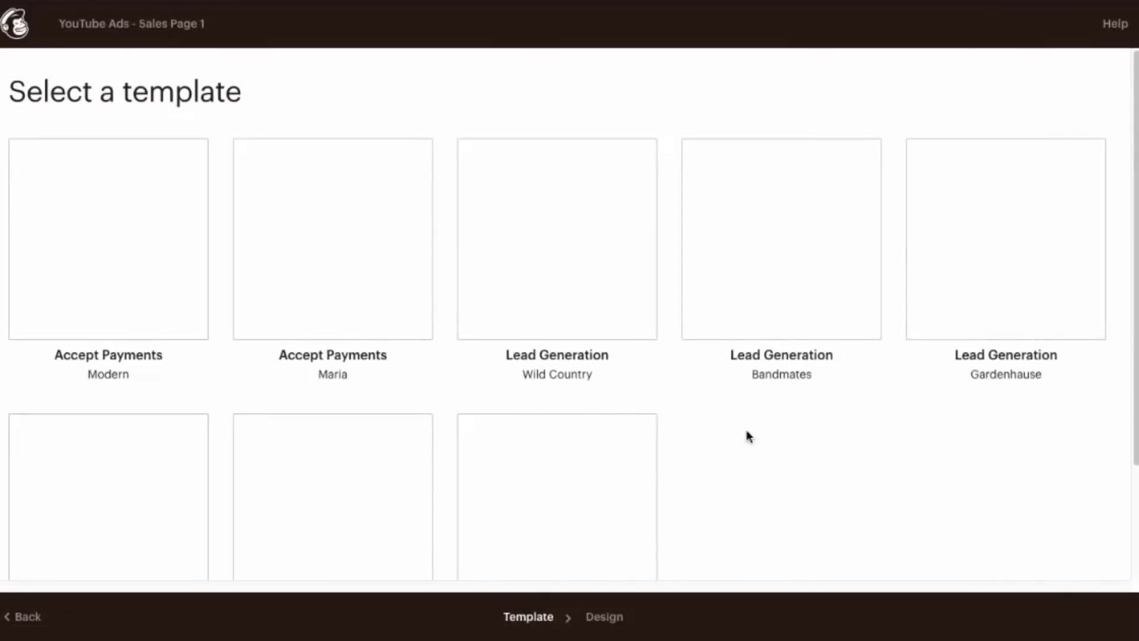
scroll(720, 401, "down", 3)
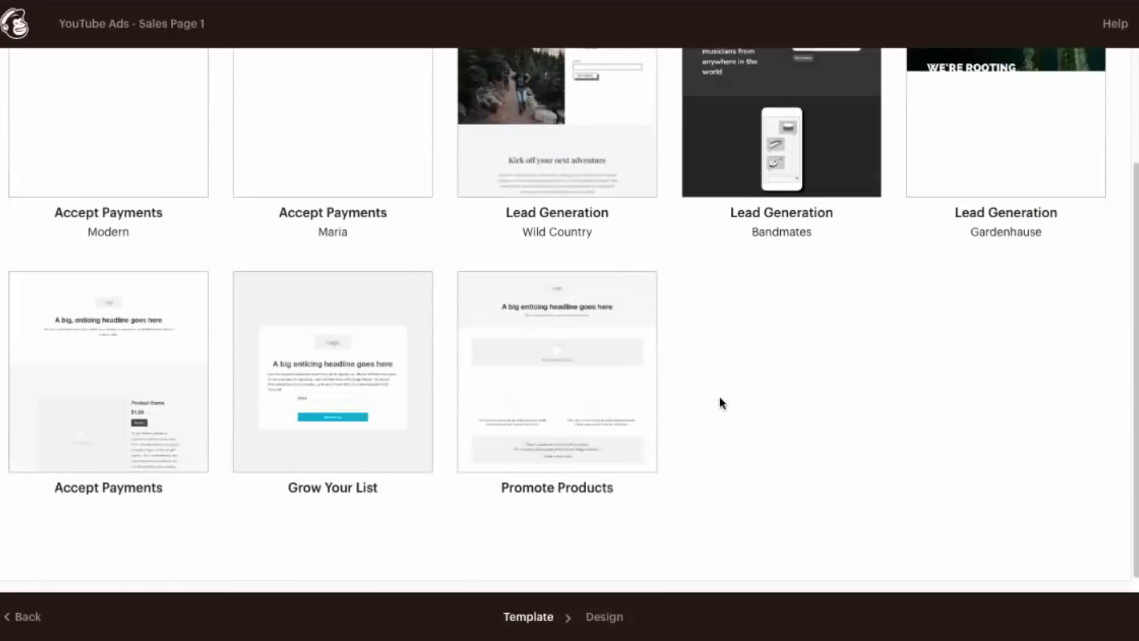
left_click(316, 359)
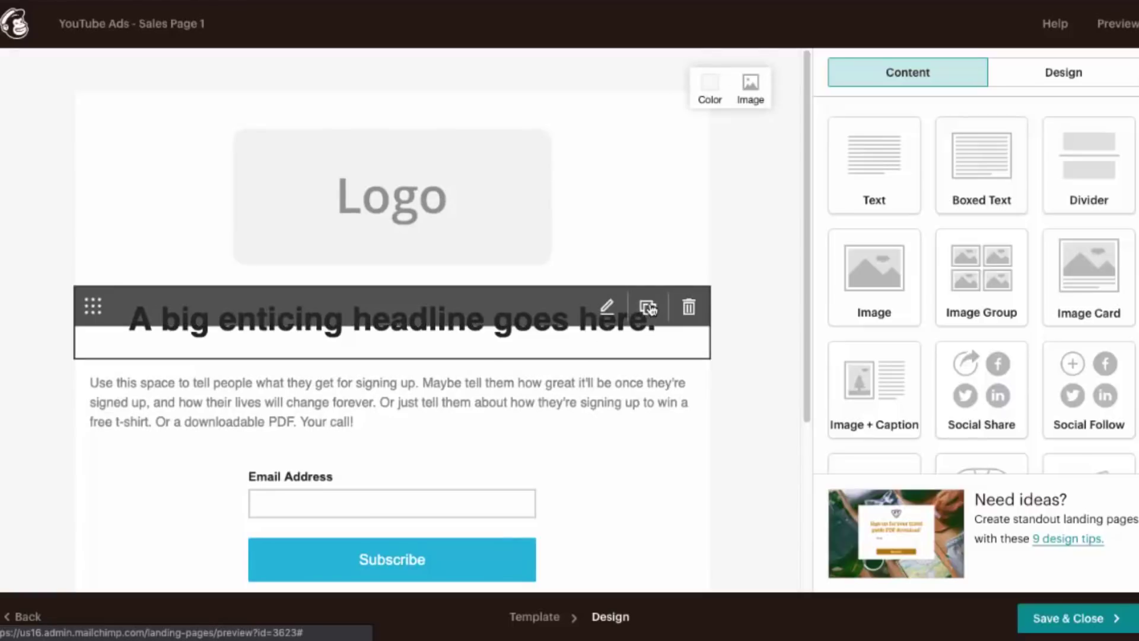
Add a 'YouTube Channel Growth Training...' headline above the logo and drag a video block beneath it
left_click(648, 307)
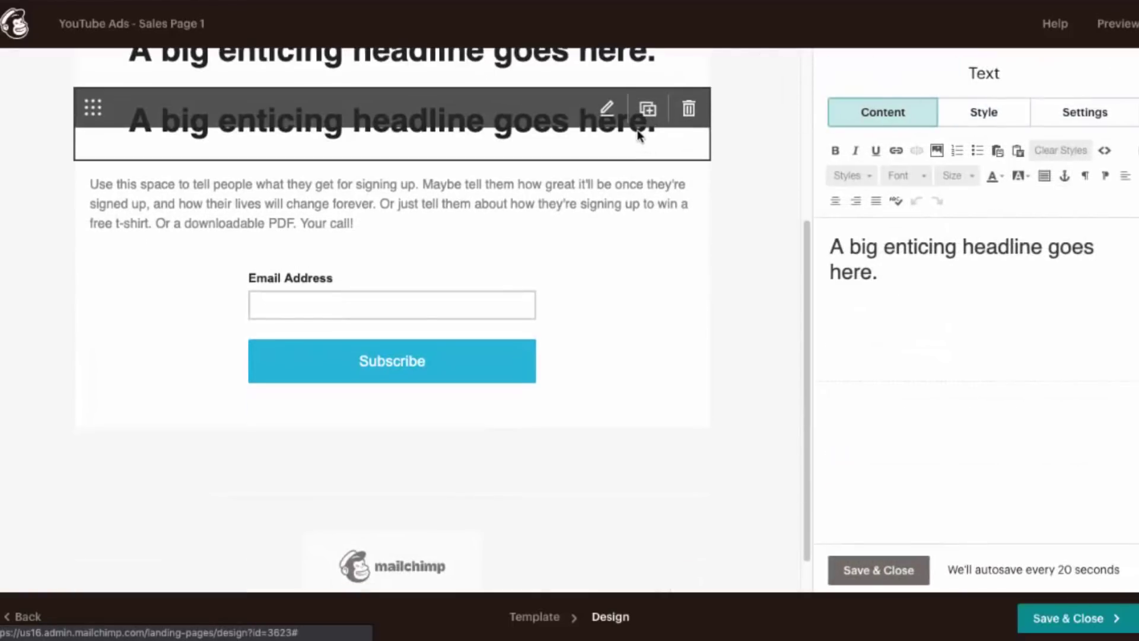
scroll(94, 314, "up", 2)
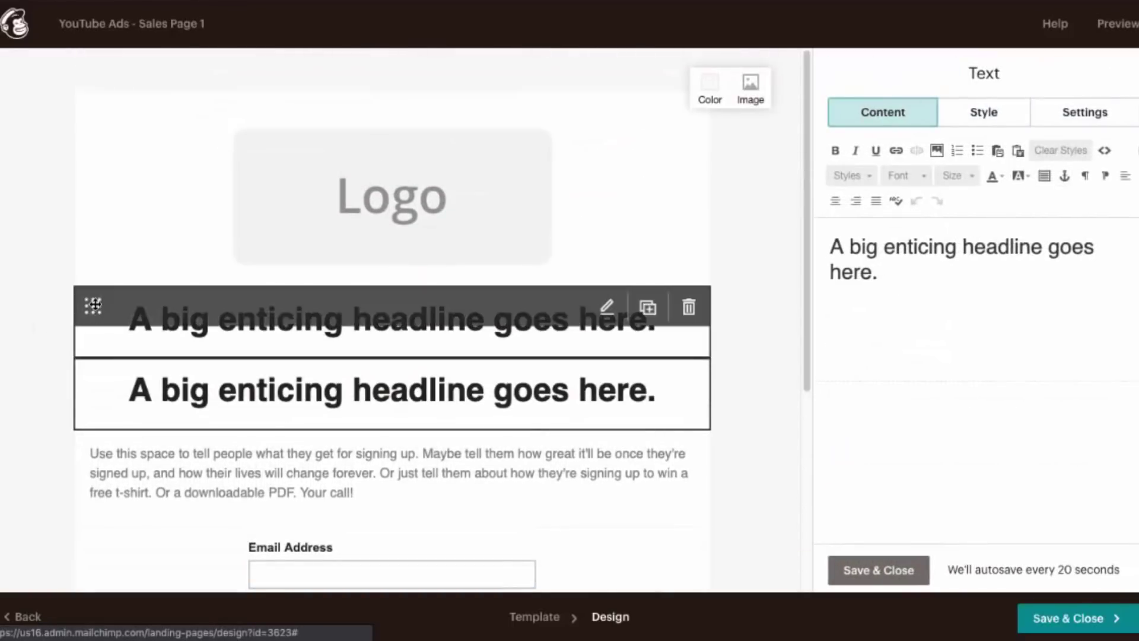
left_click_drag(93, 306, 124, 141)
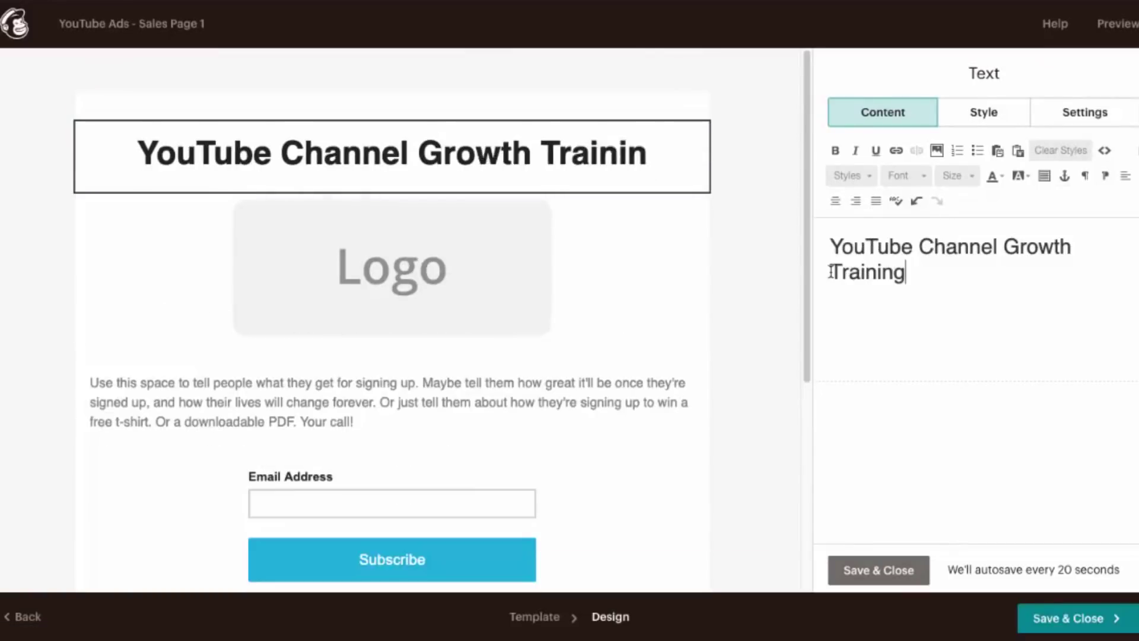
type("...")
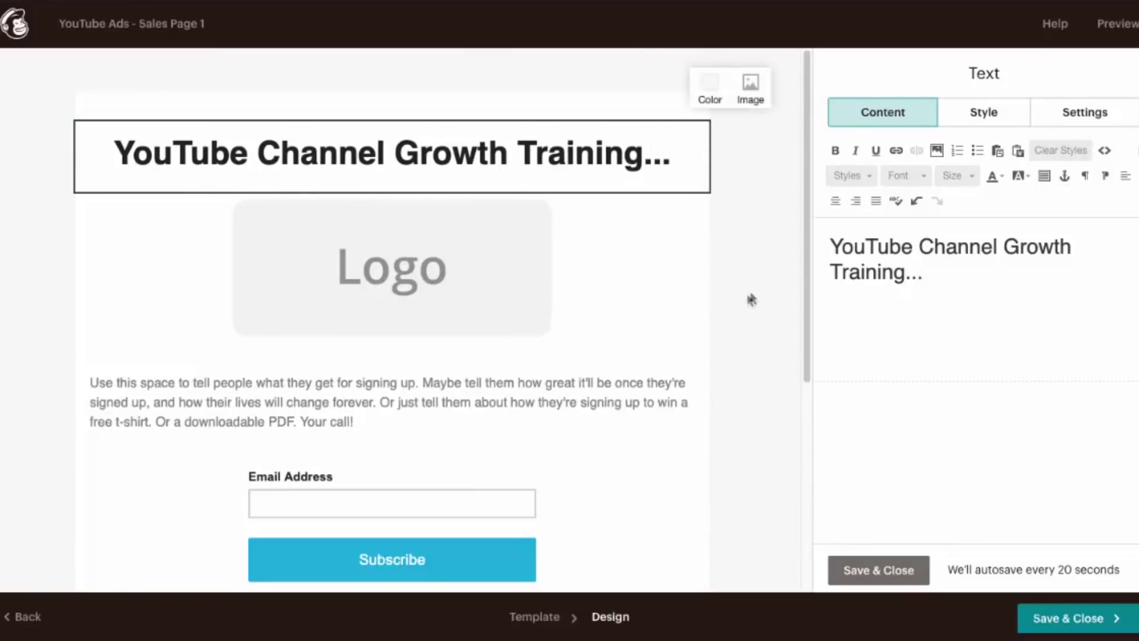
left_click(866, 573)
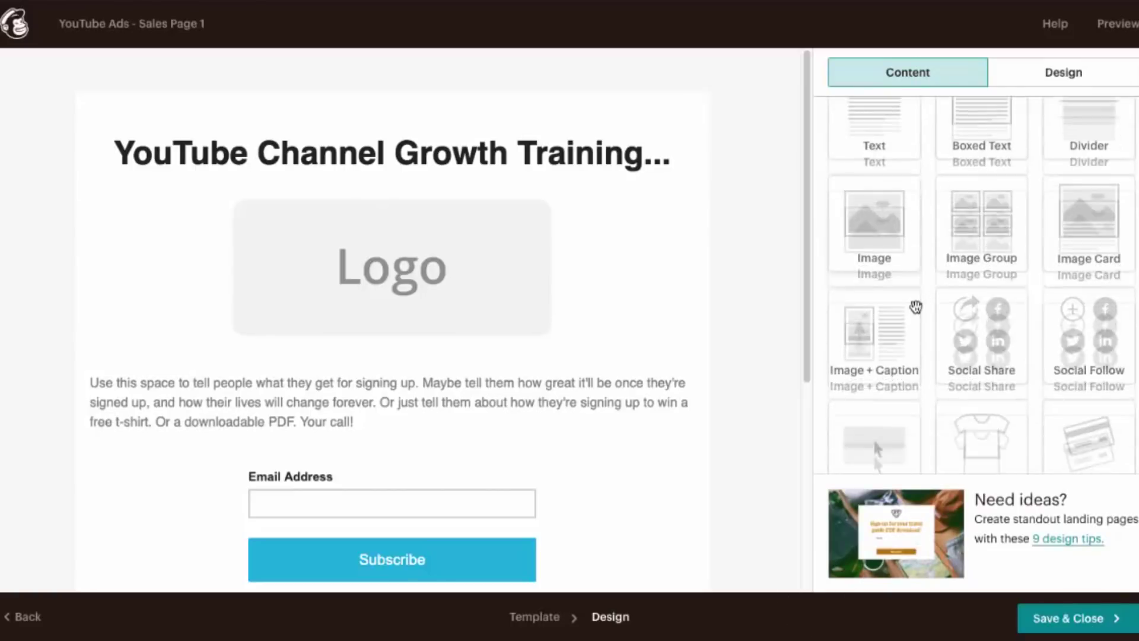
scroll(950, 270, "down", 4)
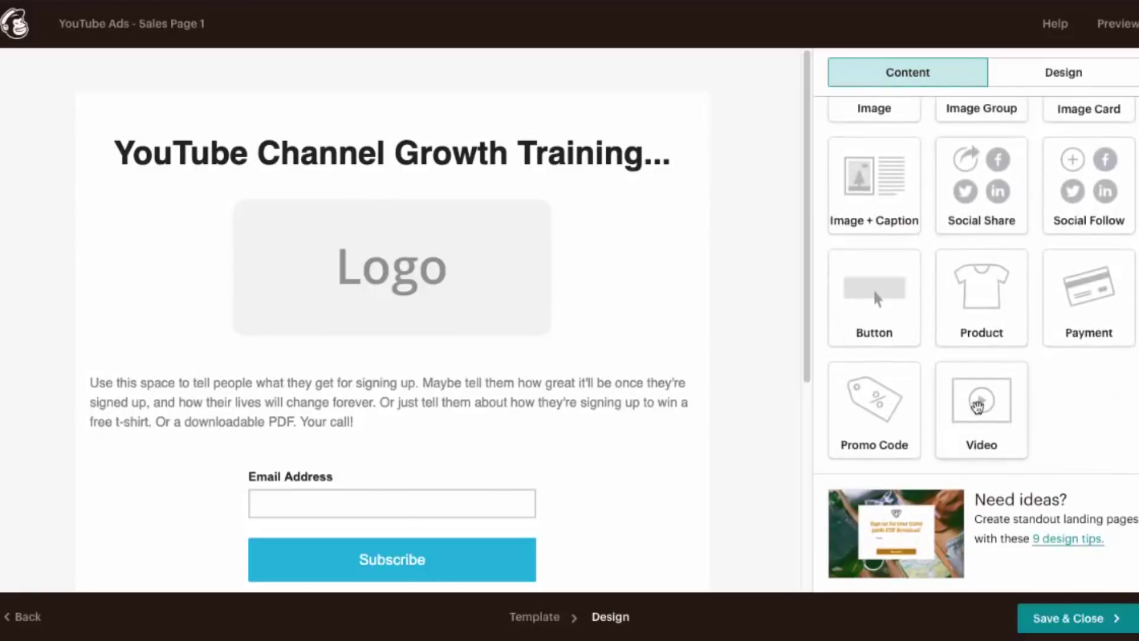
left_click_drag(978, 407, 448, 191)
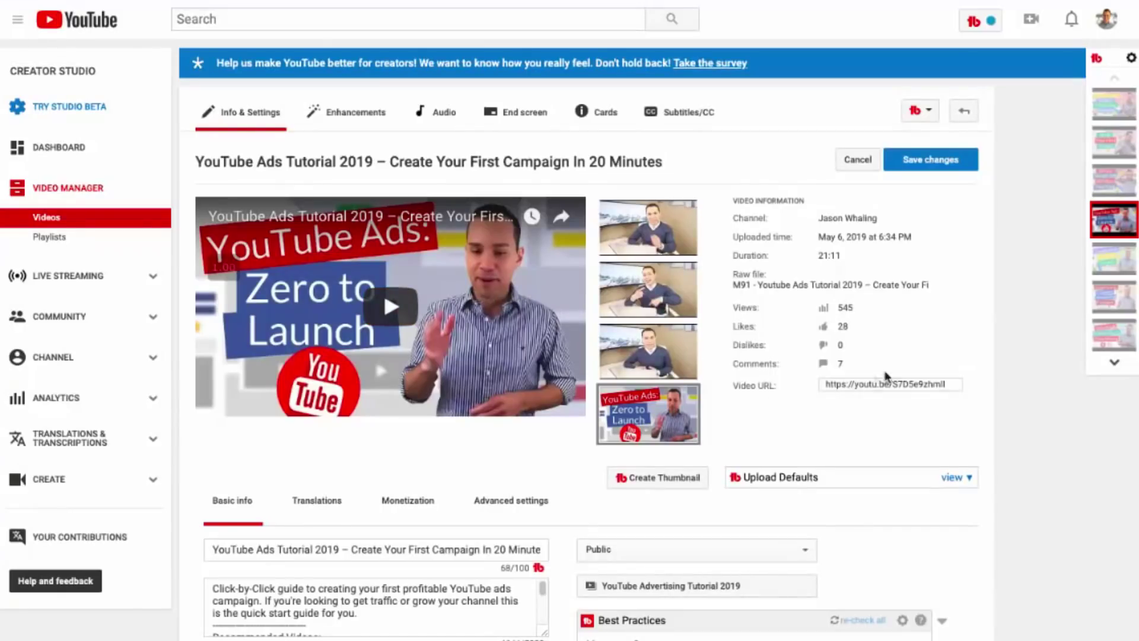
Select the YouTube Ads Tutorial 2019 video's short link in the Video URL field to copy it
left_click(890, 387)
key("ctrl+c")
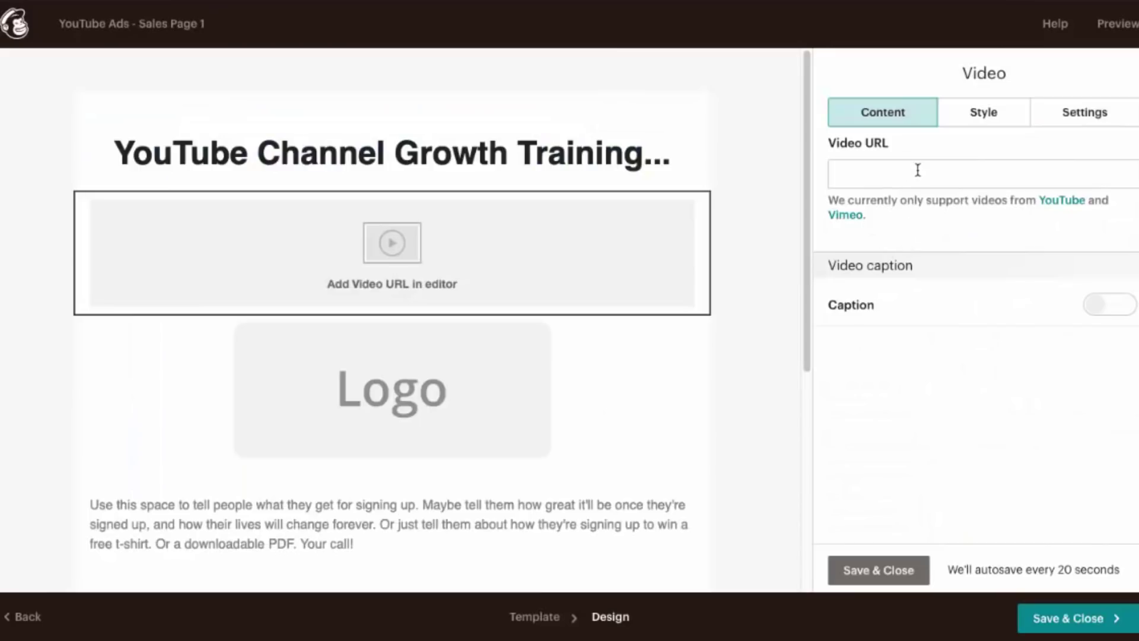
Paste the YouTube Ads tutorial link into the video block's URL field and save it
left_click(918, 171)
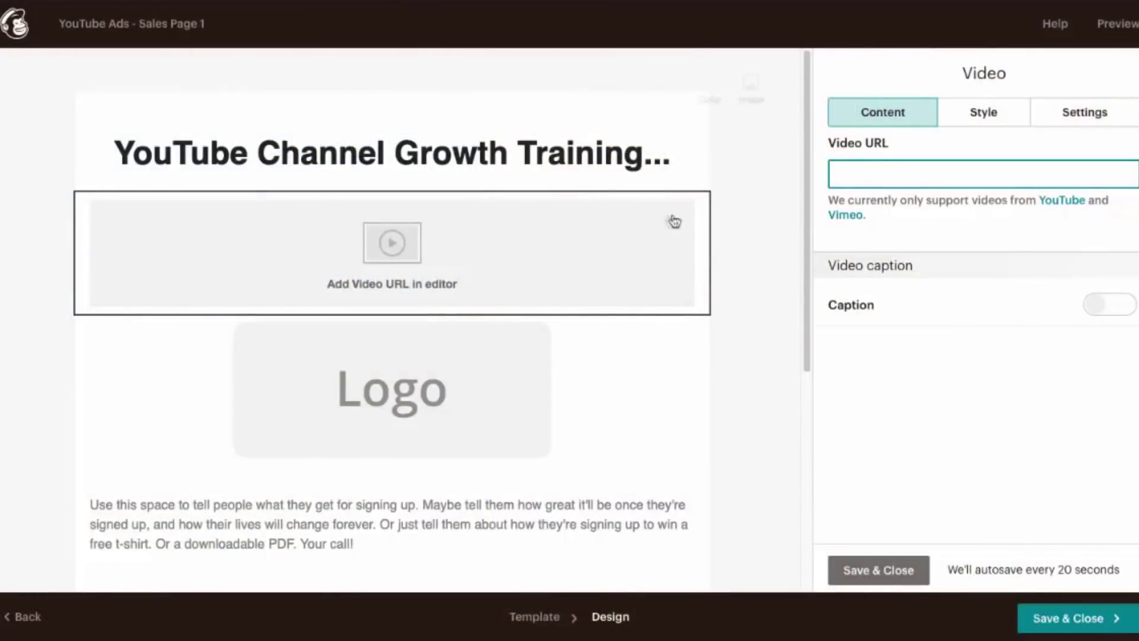
key("ctrl+v")
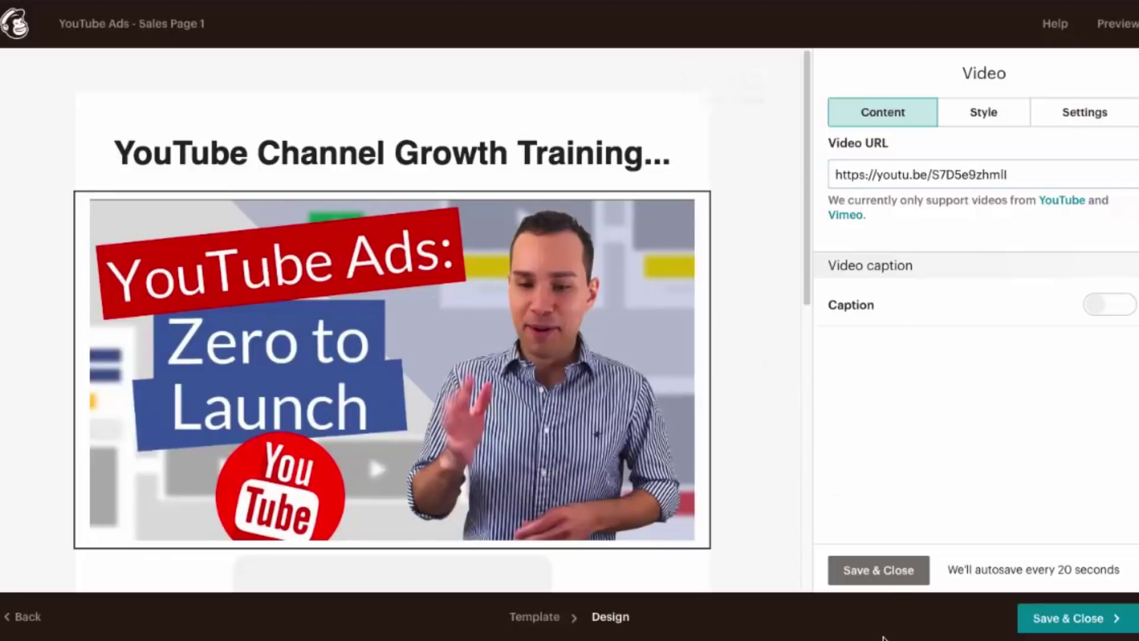
left_click(879, 571)
Delete the logo placeholder block
scroll(687, 354, "down", 5)
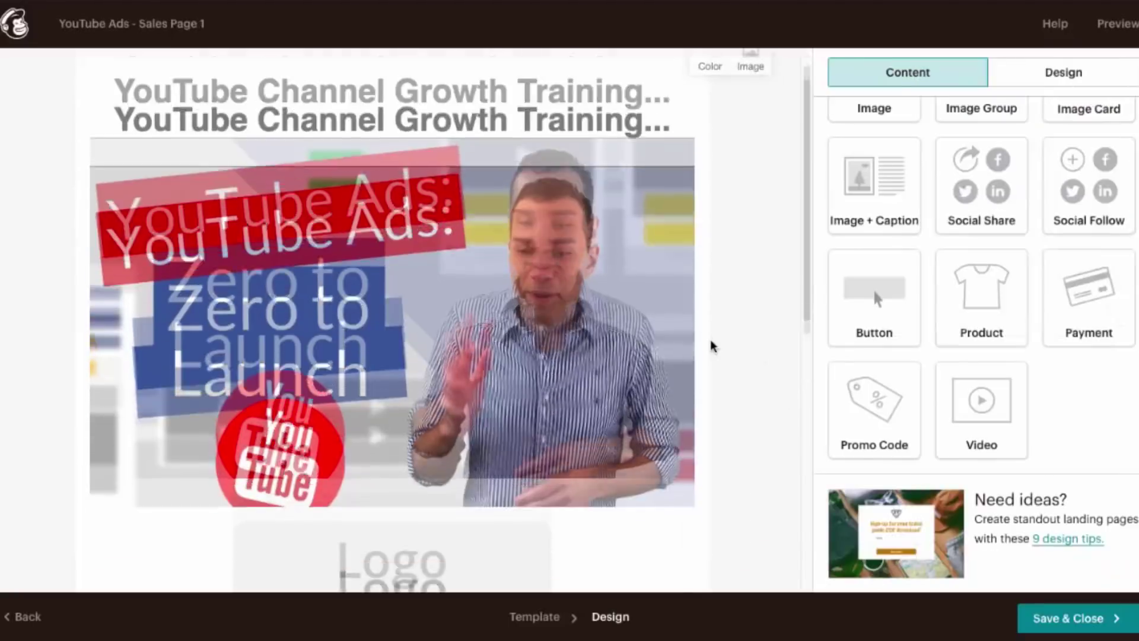
scroll(577, 320, "down", 1)
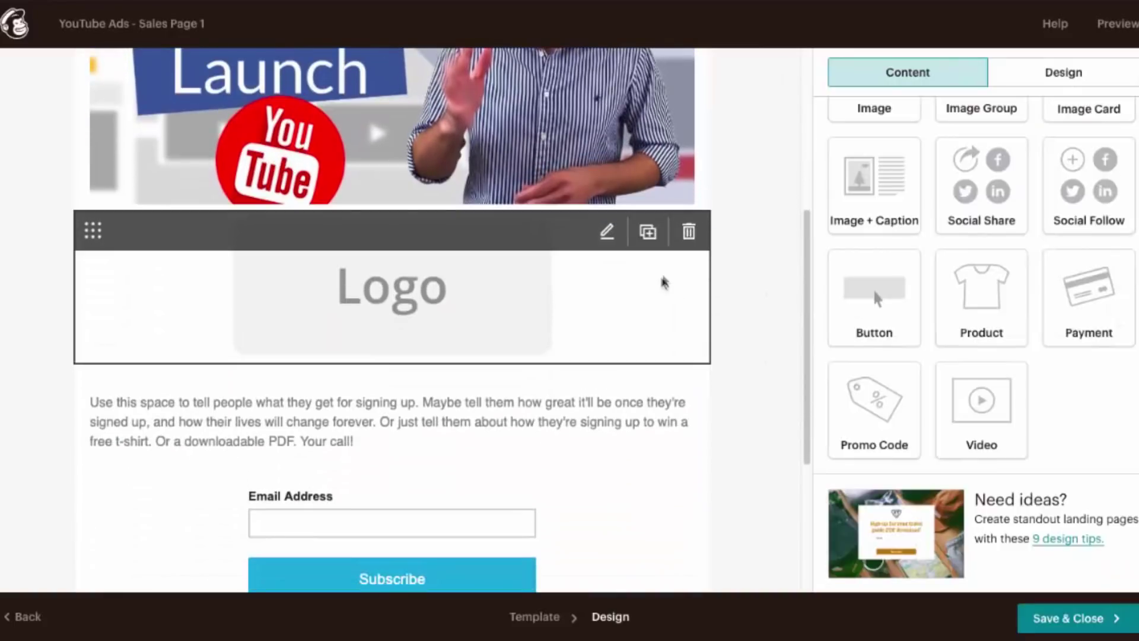
left_click(687, 232)
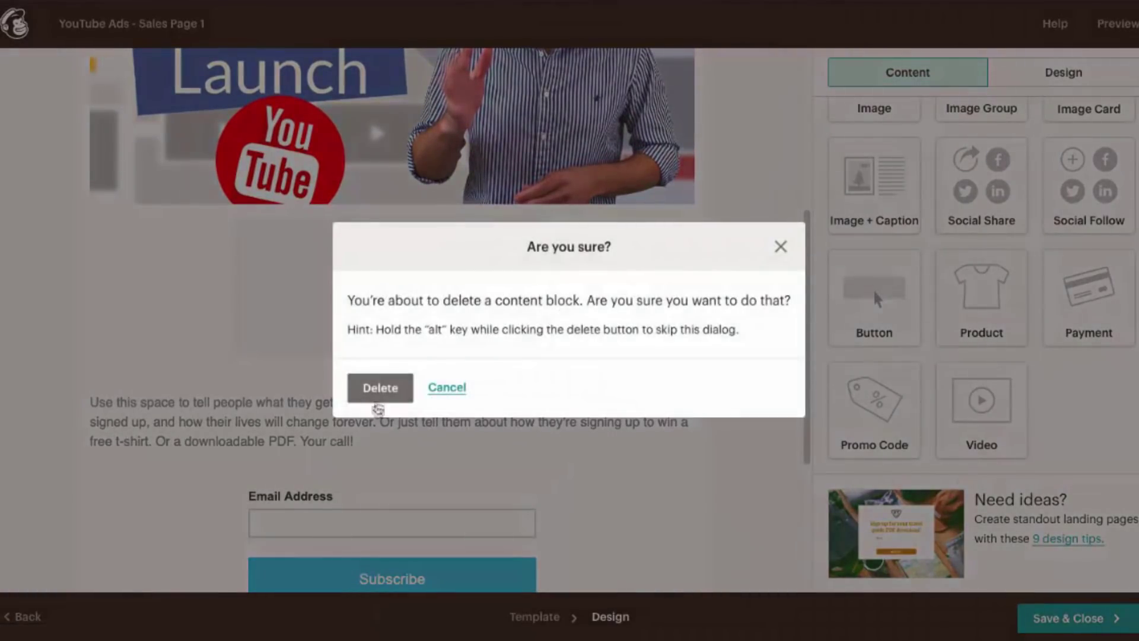
left_click(380, 388)
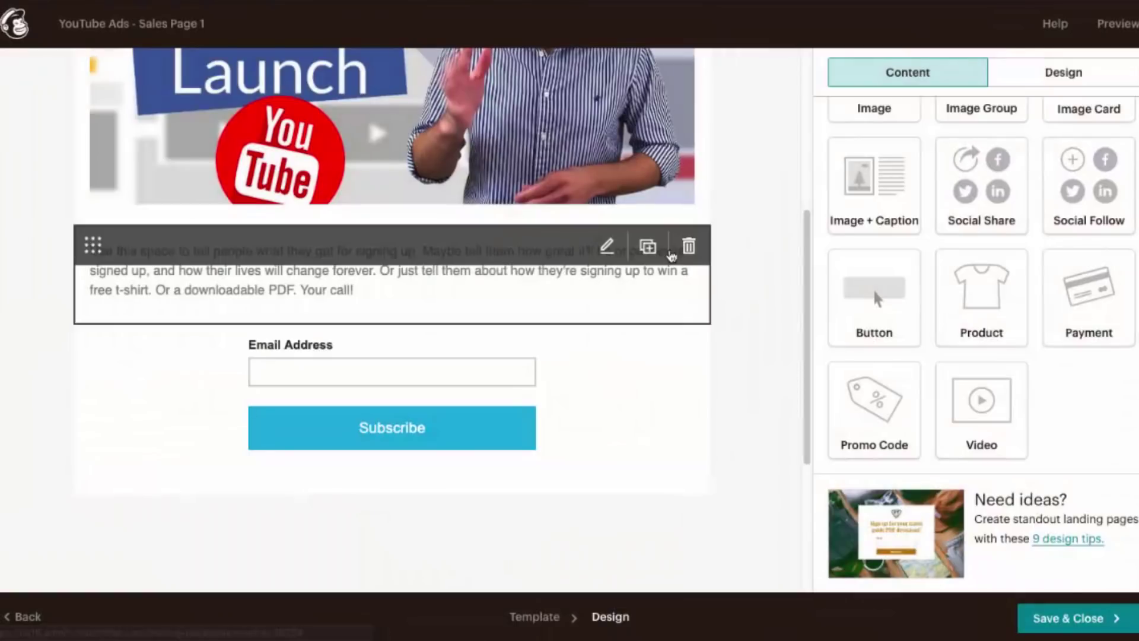
Edit the body text block, pasting several extra copies of its paragraph
scroll(557, 285, "up", 6)
scroll(557, 282, "down", 2)
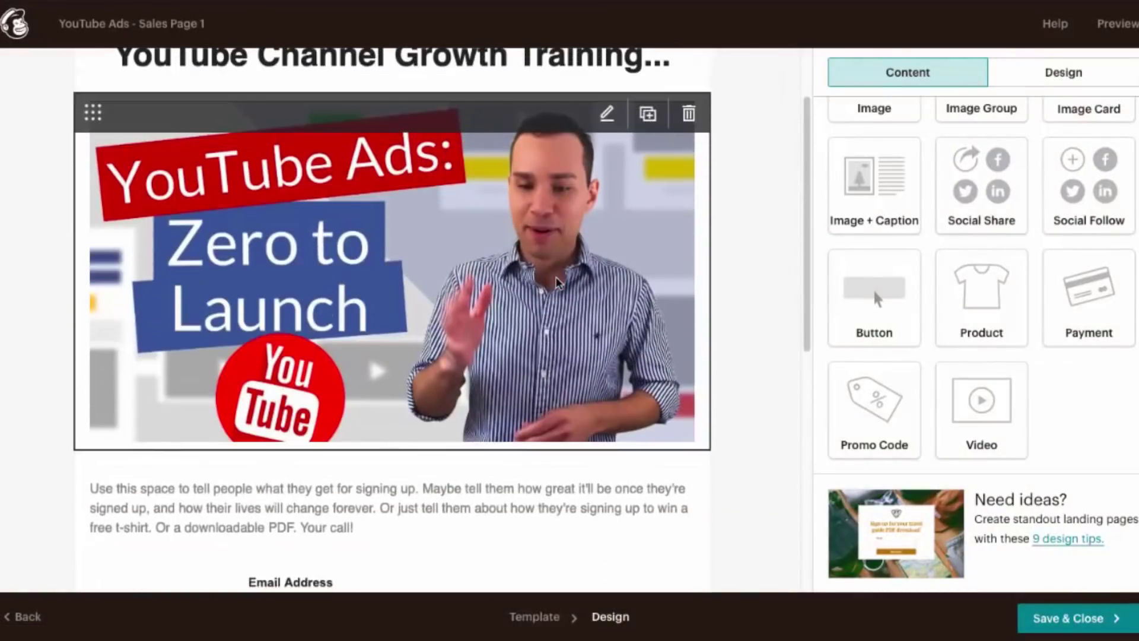
scroll(557, 282, "down", 2)
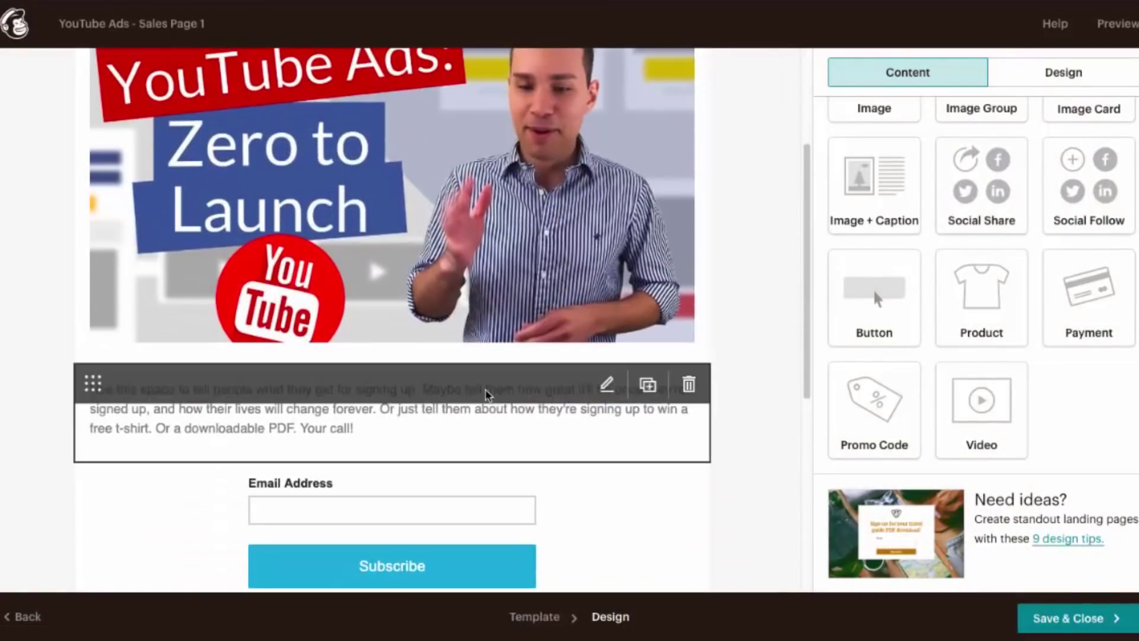
left_click(489, 408)
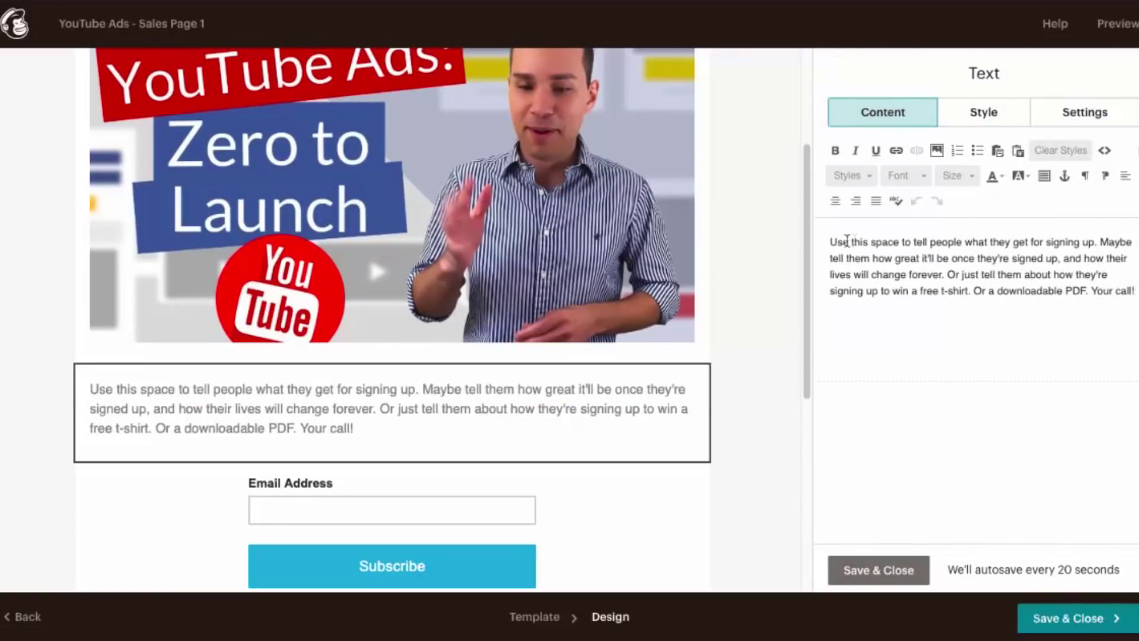
key("ctrl+a")
key("ctrl+c")
key("Right")
key("Return")
key("Return")
key("ctrl+v")
key("Return")
key("Return")
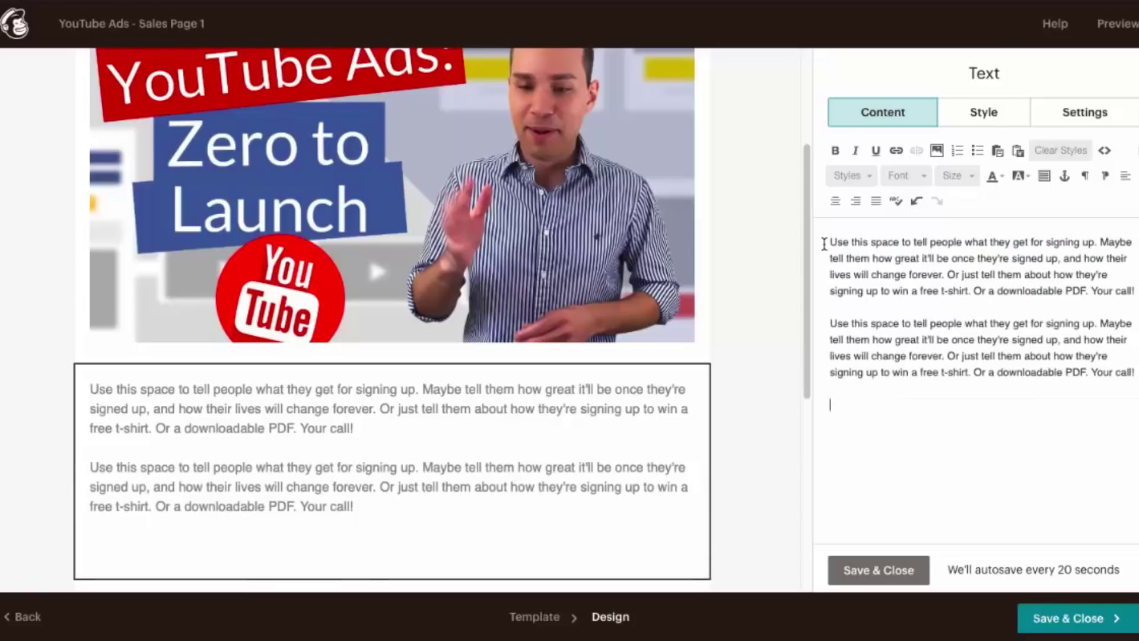
key("ctrl+v")
key("Return")
key("ctrl+v")
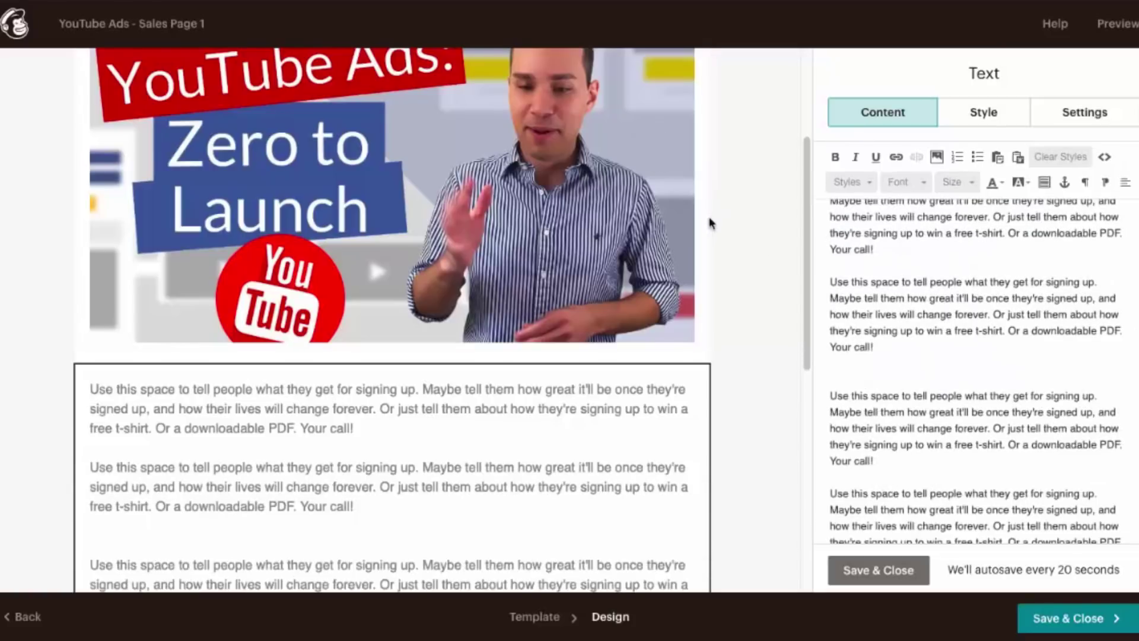
scroll(738, 248, "down", 8)
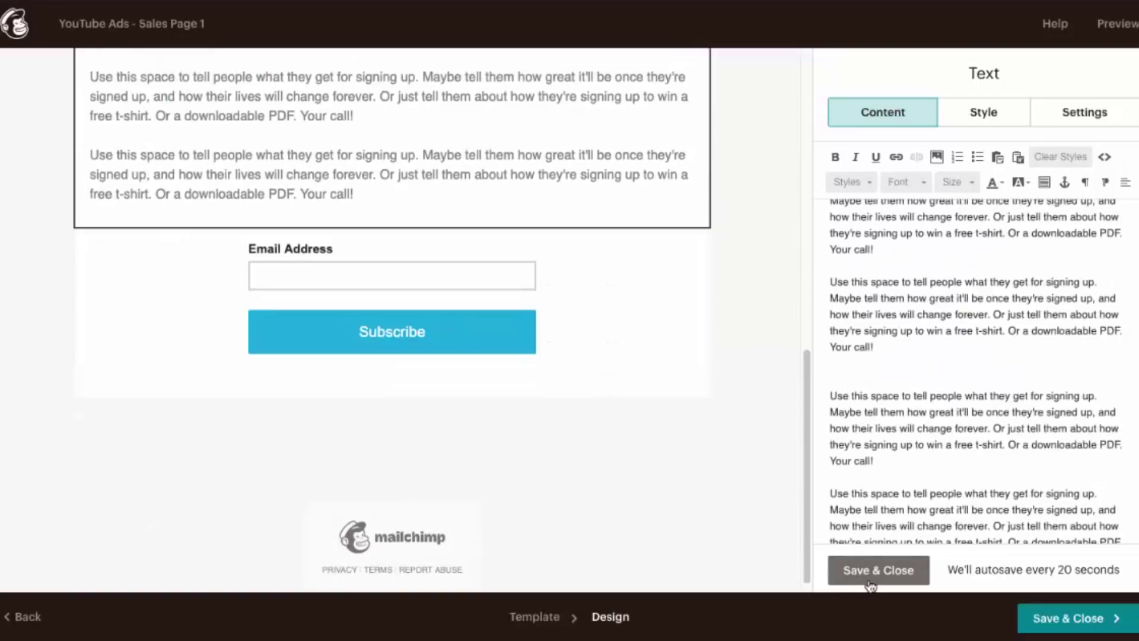
left_click(870, 571)
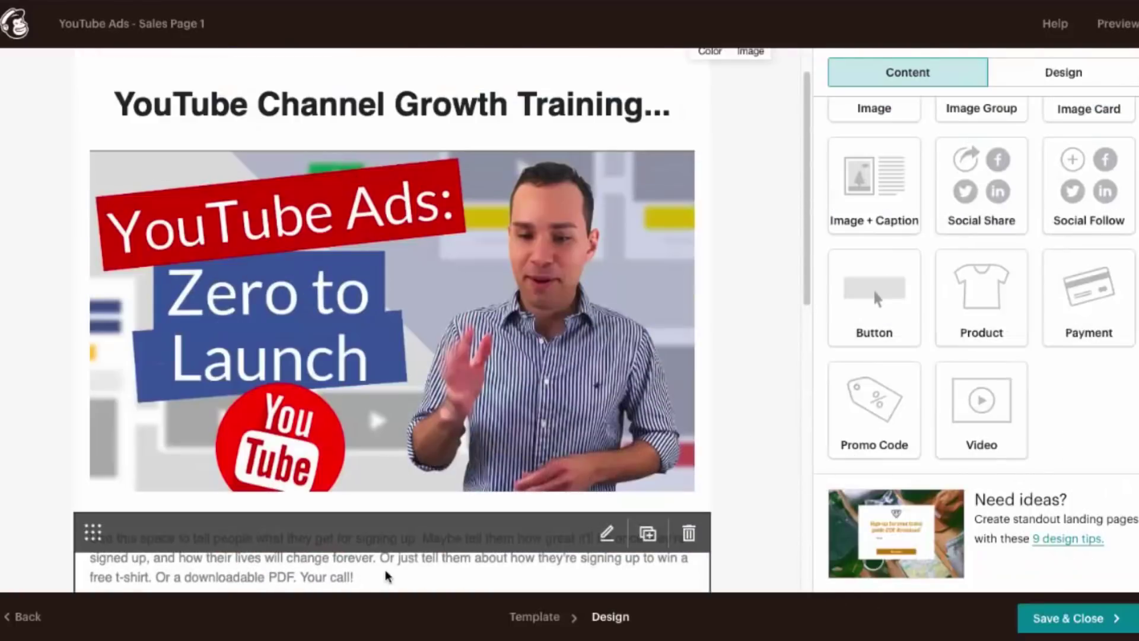
Delete the body text block so the signup form follows the video directly
scroll(427, 469, "down", 4)
left_click(689, 271)
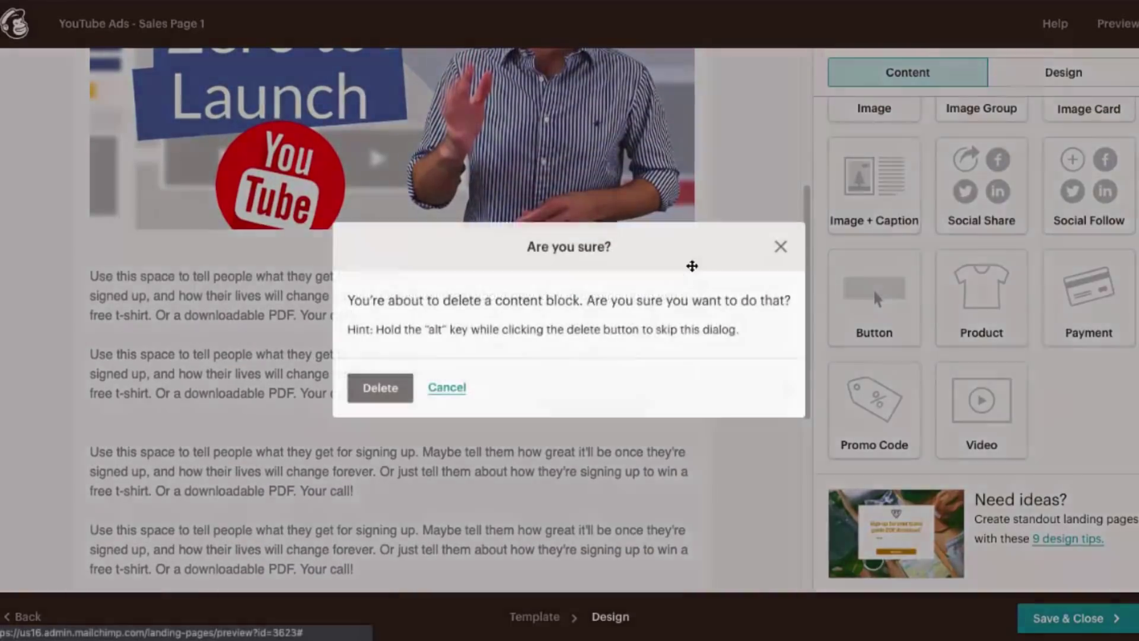
left_click(380, 388)
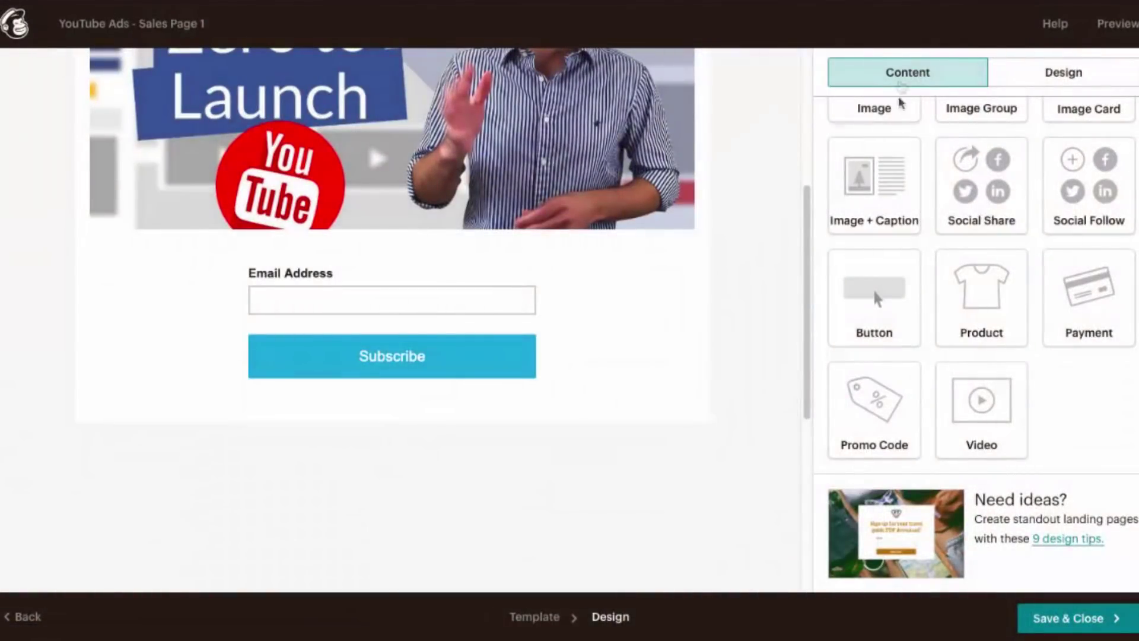
scroll(943, 246, "up", 2)
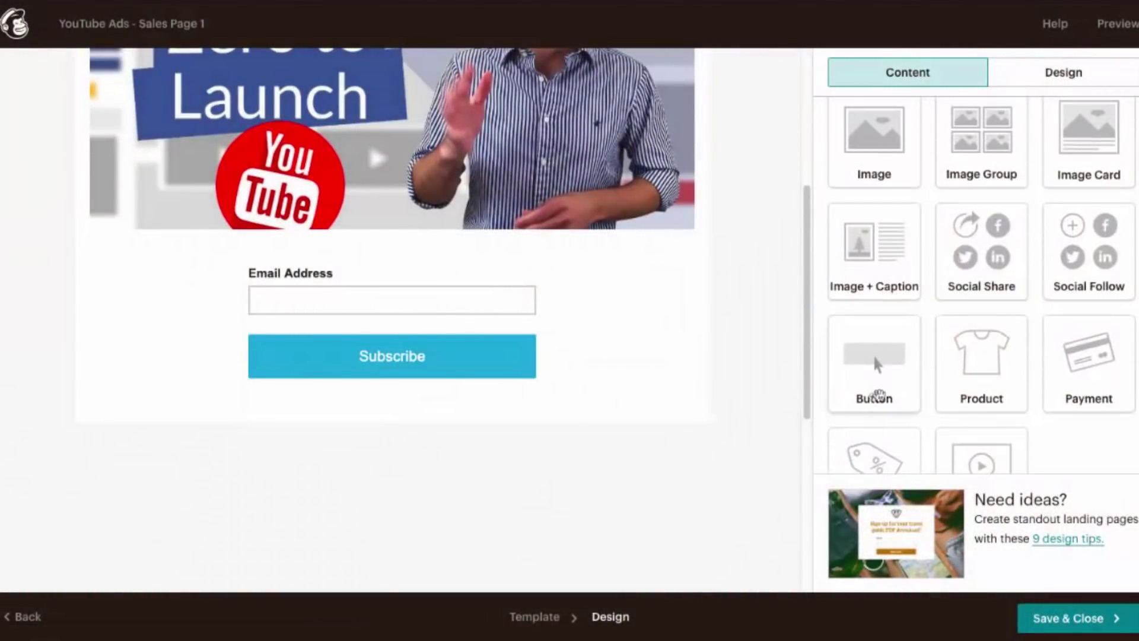
Place a Buy Now button block under the video and set its width to Full width
left_click_drag(877, 363, 492, 260)
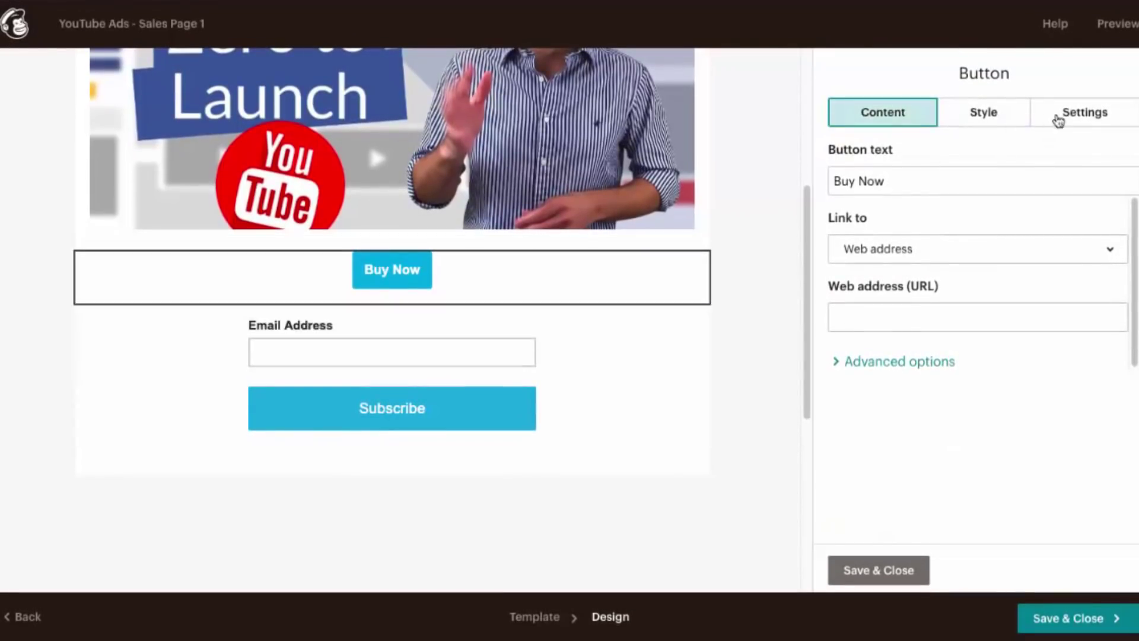
left_click(1087, 113)
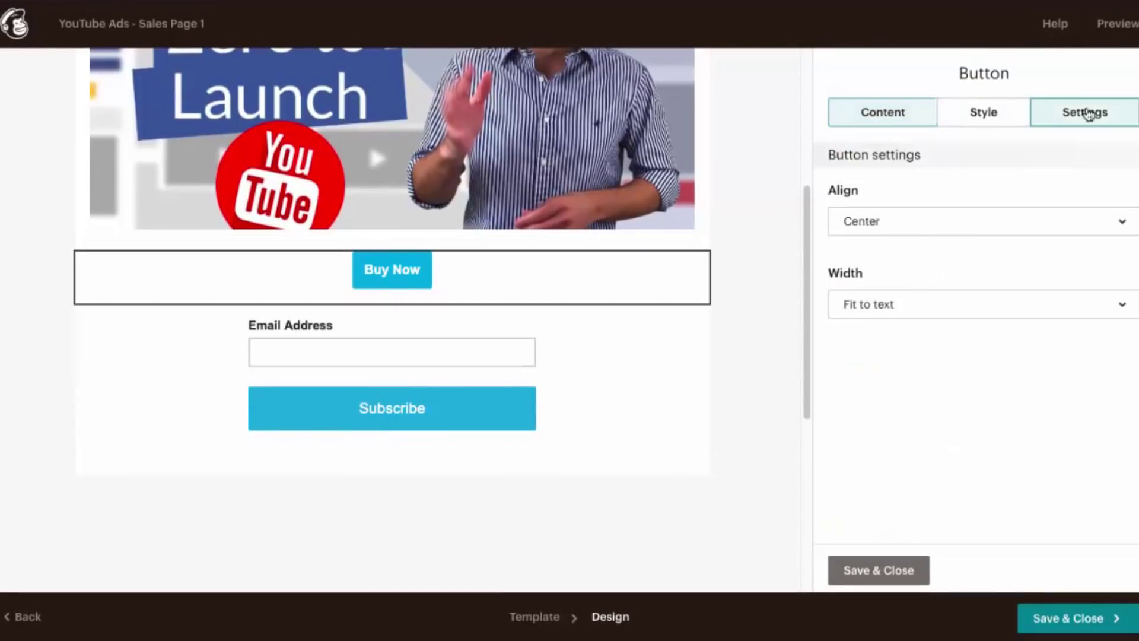
left_click(983, 309)
left_click(917, 388)
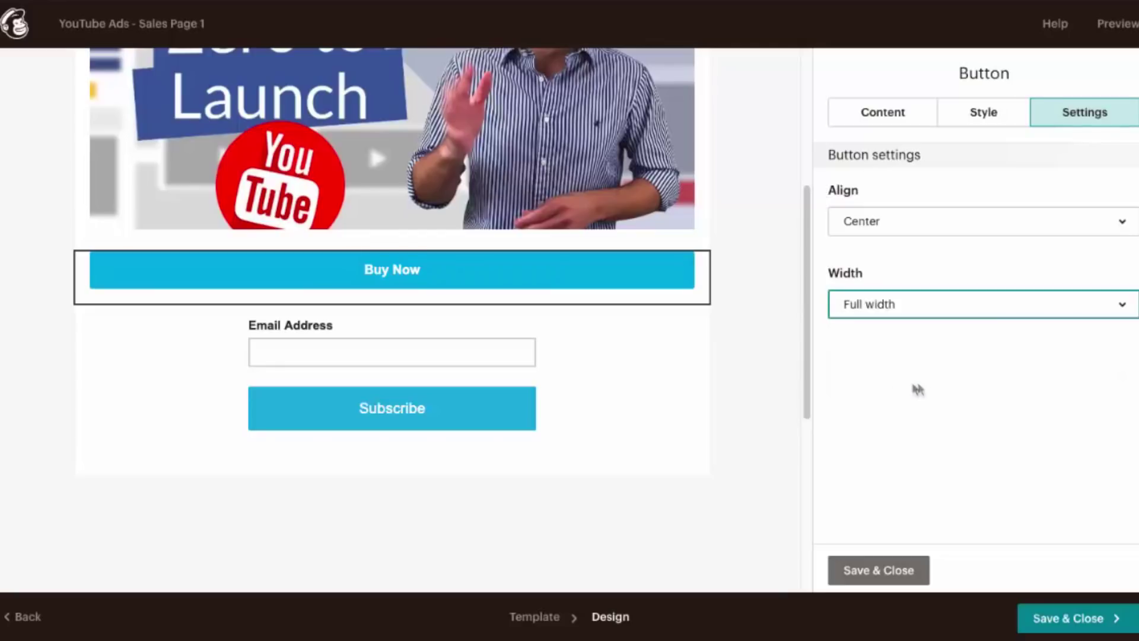
Give the Buy Now button a deep red #eb4016 background and save
left_click(978, 112)
scroll(857, 379, "down", 3)
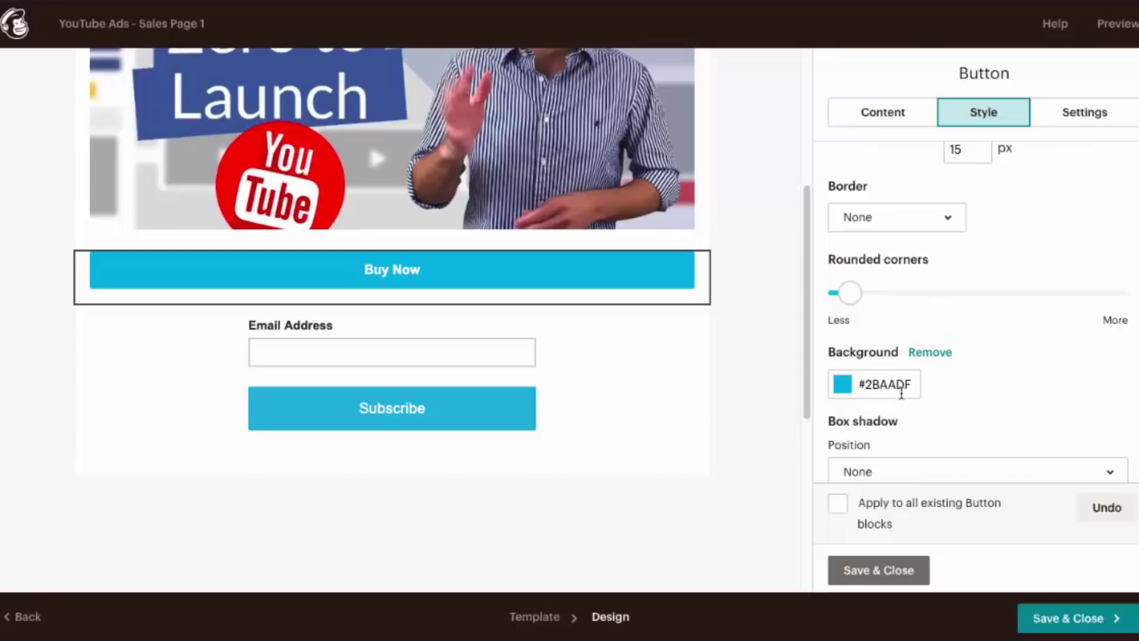
scroll(901, 394, "down", 2)
left_click(840, 284)
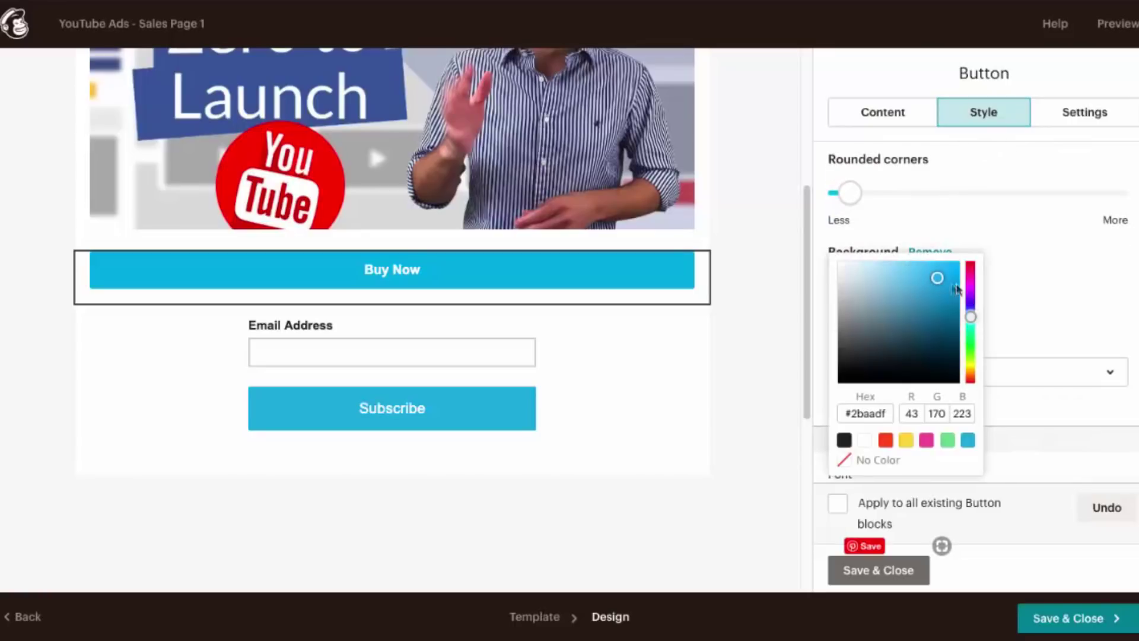
left_click(886, 441)
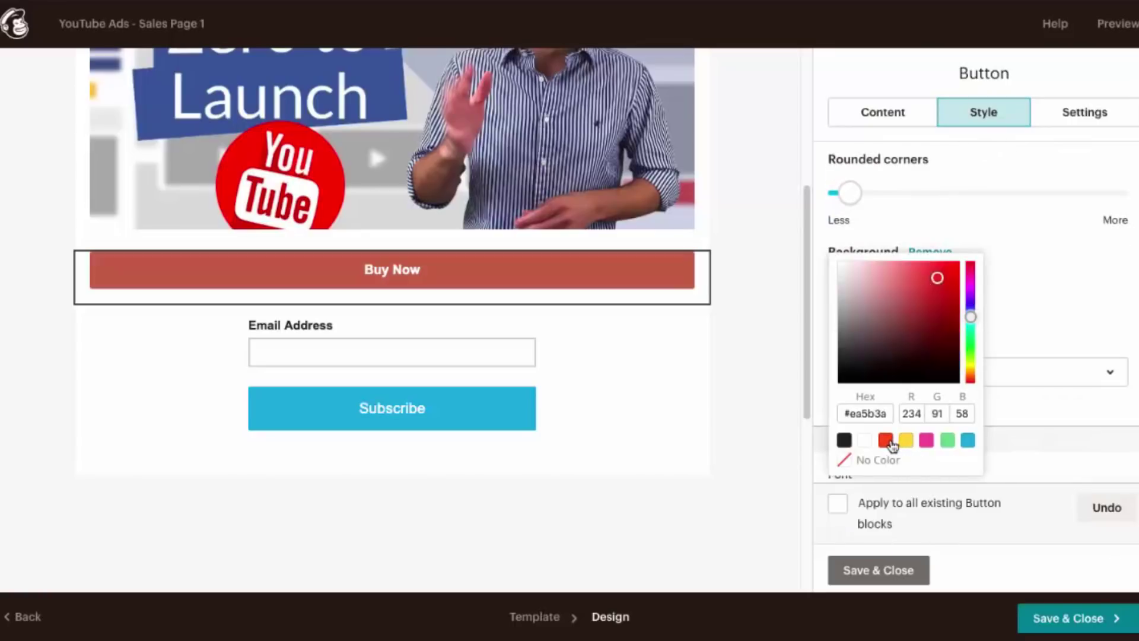
left_click(949, 271)
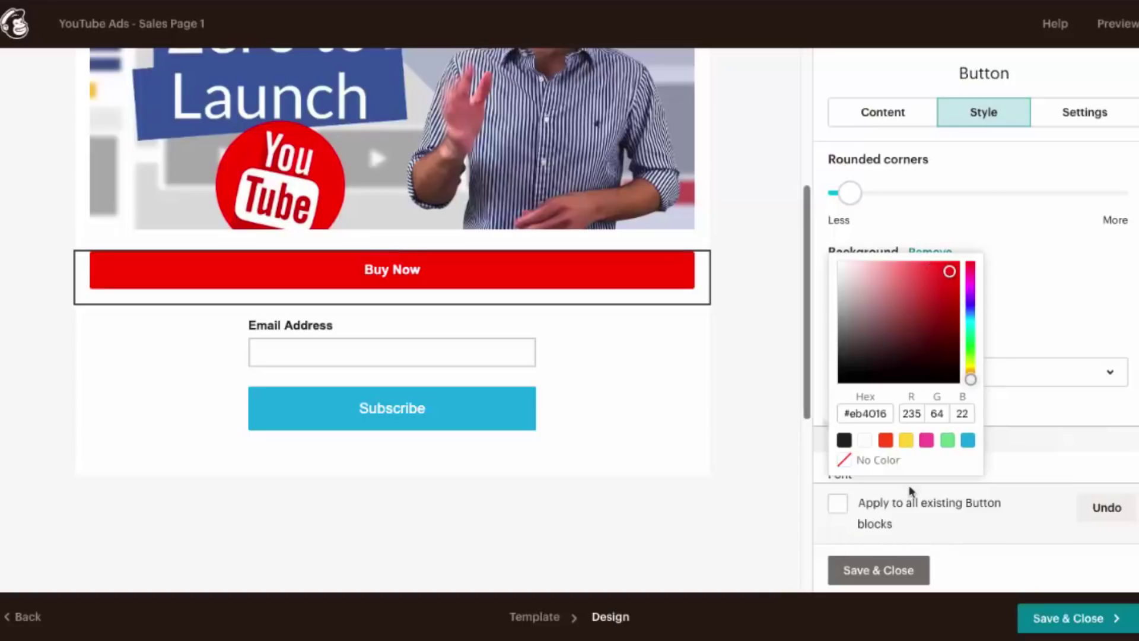
left_click(909, 569)
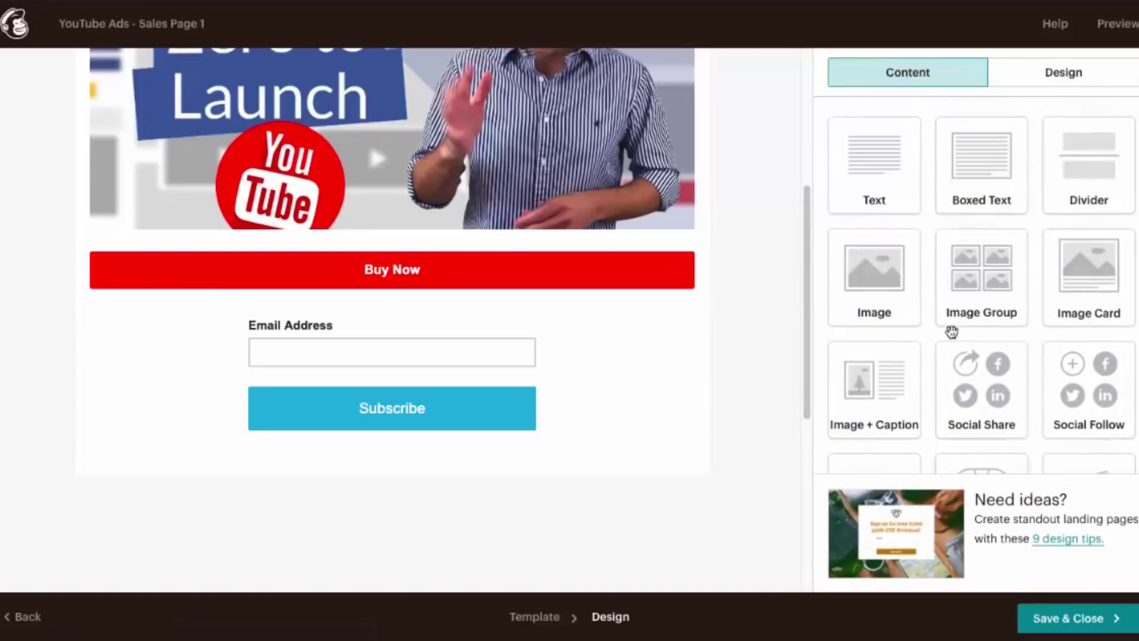
Delete the email signup form block below the Buy Now button
mouse_move(635, 376)
left_click(687, 325)
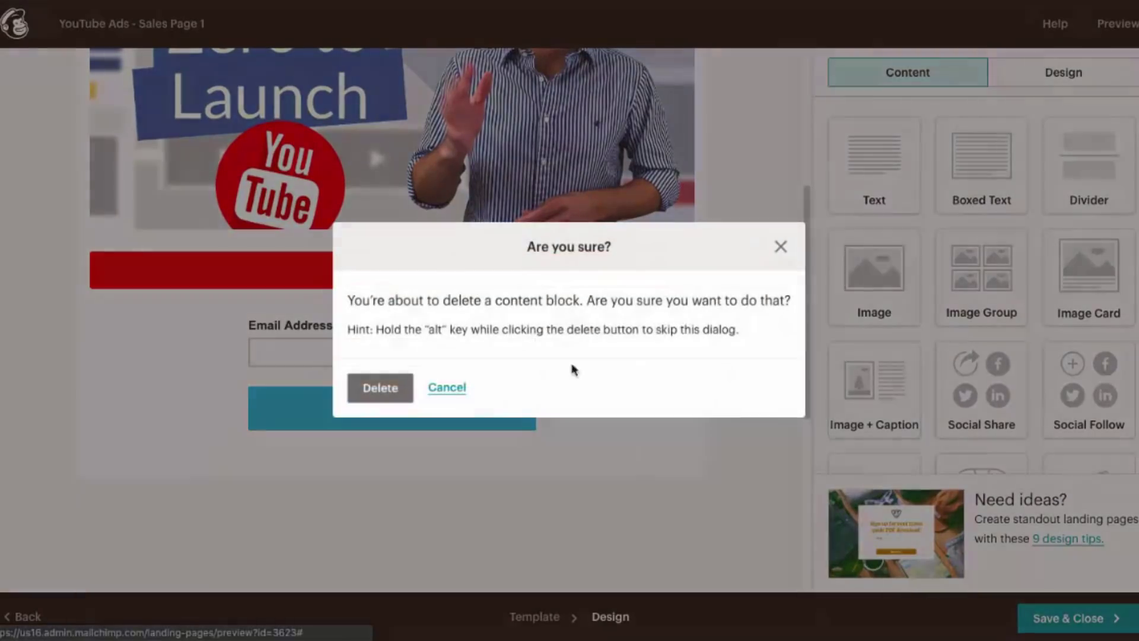
left_click(377, 387)
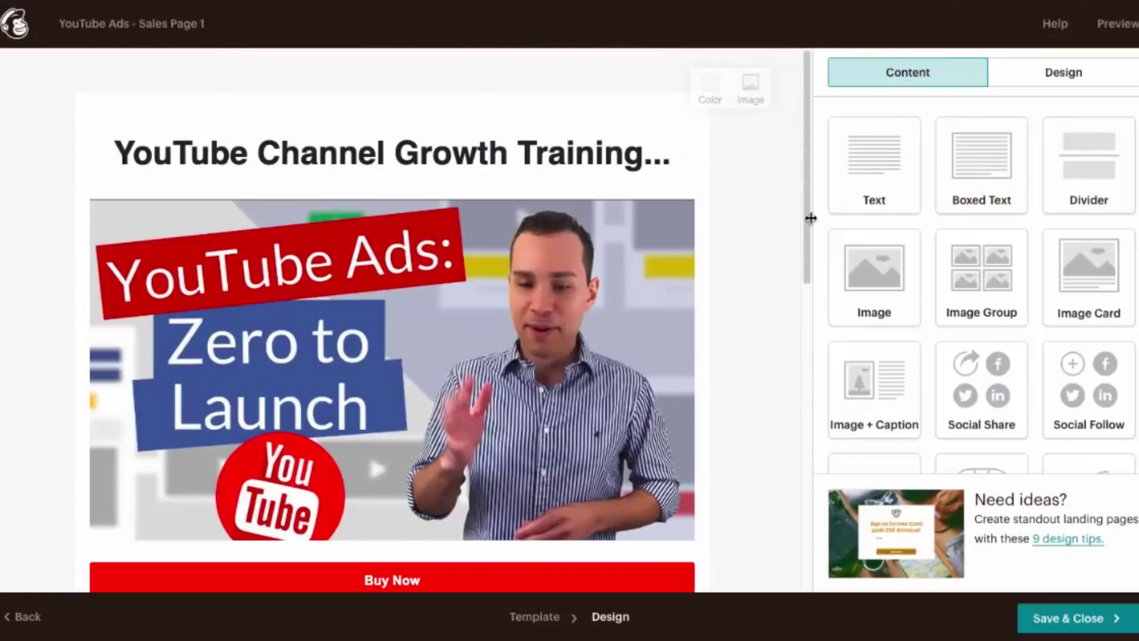
scroll(521, 280, "down", 6)
scroll(519, 274, "up", 6)
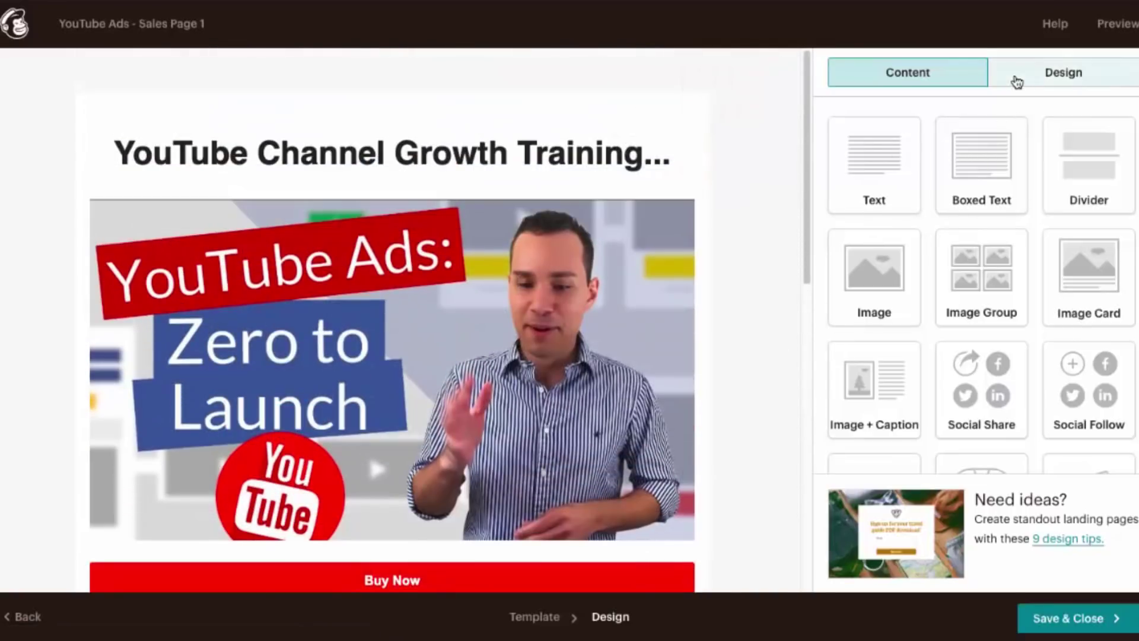
Preview the sales page on desktop to check the video and red Buy Now button
left_click(1111, 24)
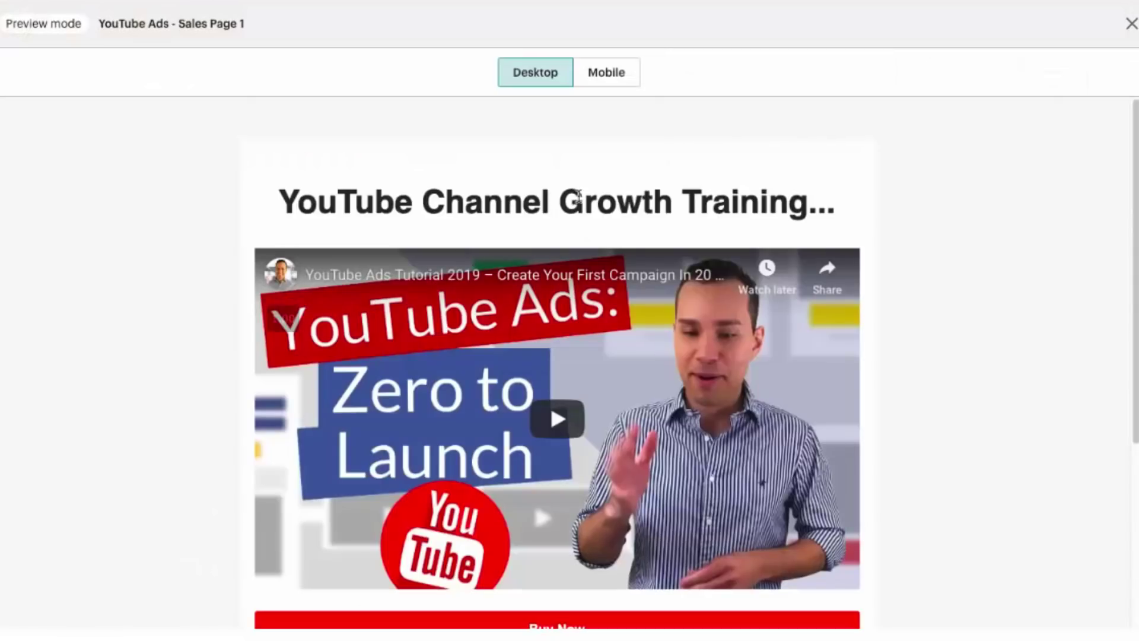
scroll(579, 196, "down", 3)
scroll(585, 429, "up", 3)
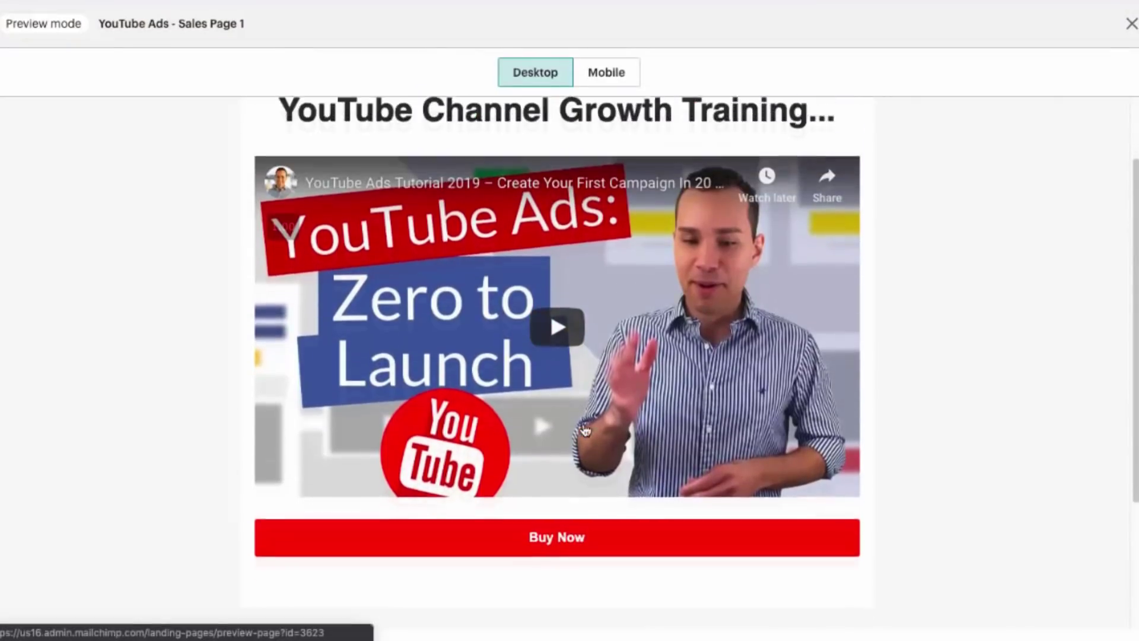
scroll(584, 429, "down", 3)
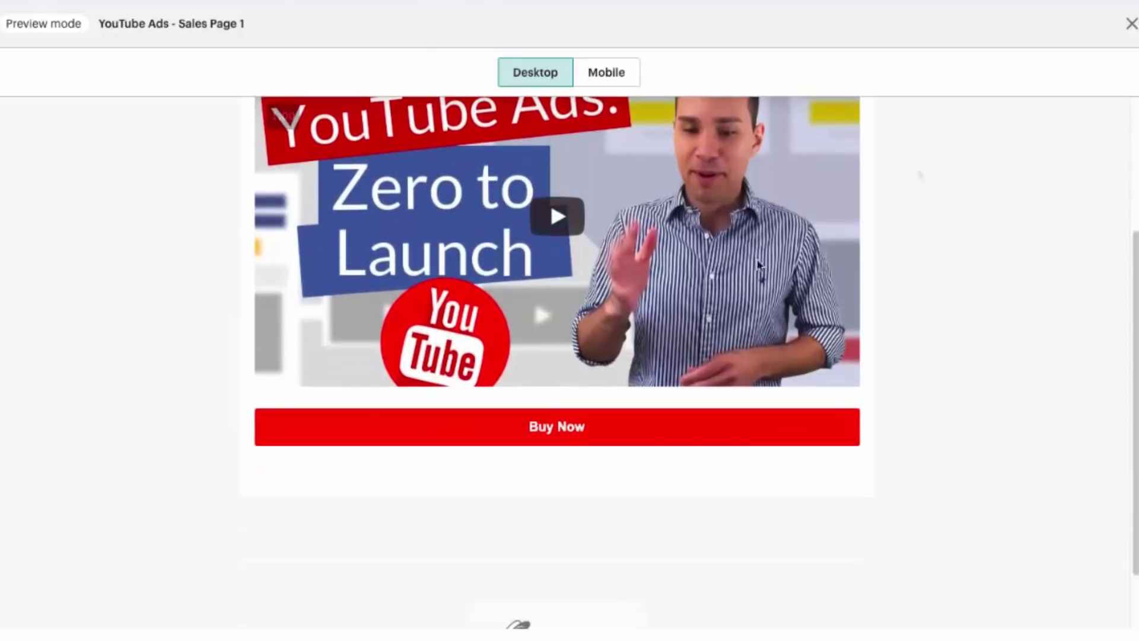
Close the preview and save the sales page design
left_click(1131, 27)
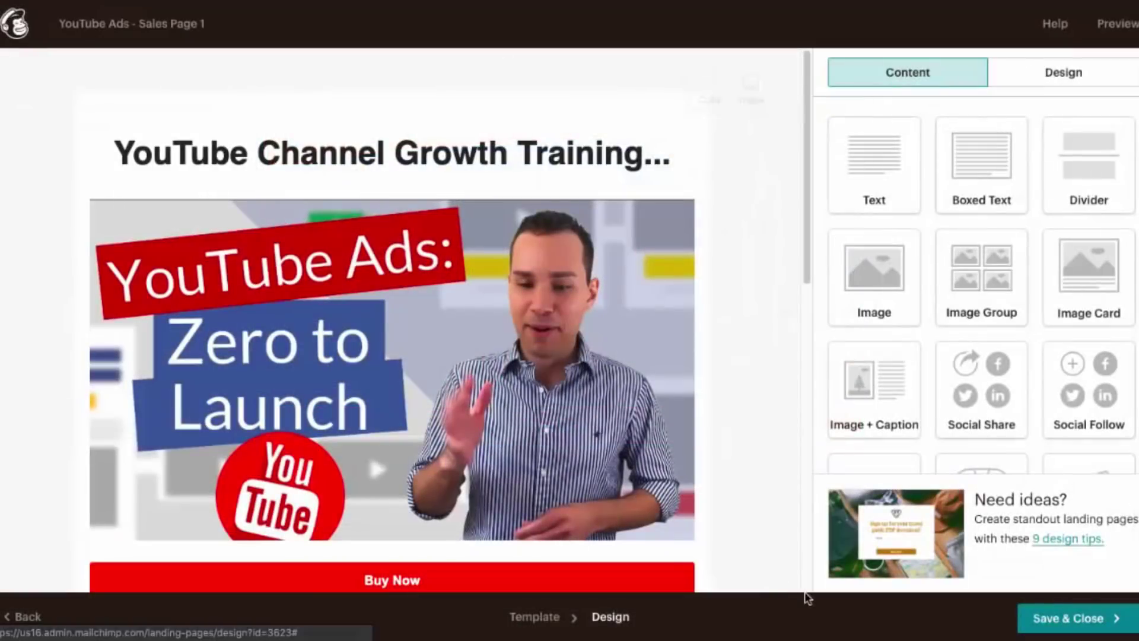
left_click(1079, 623)
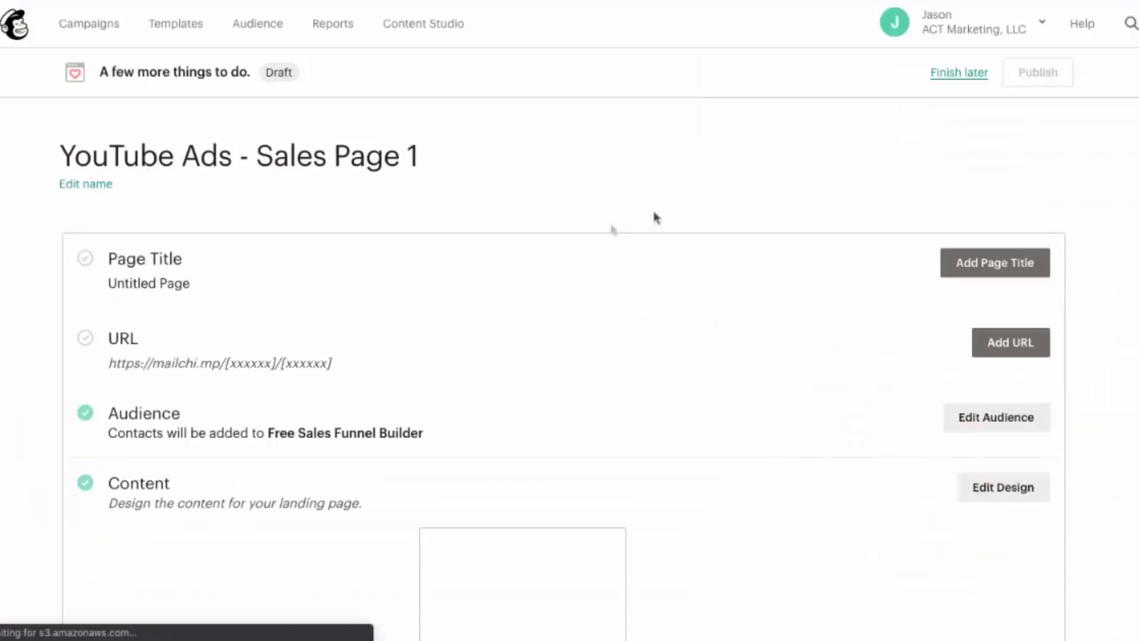
scroll(761, 329, "down", 2)
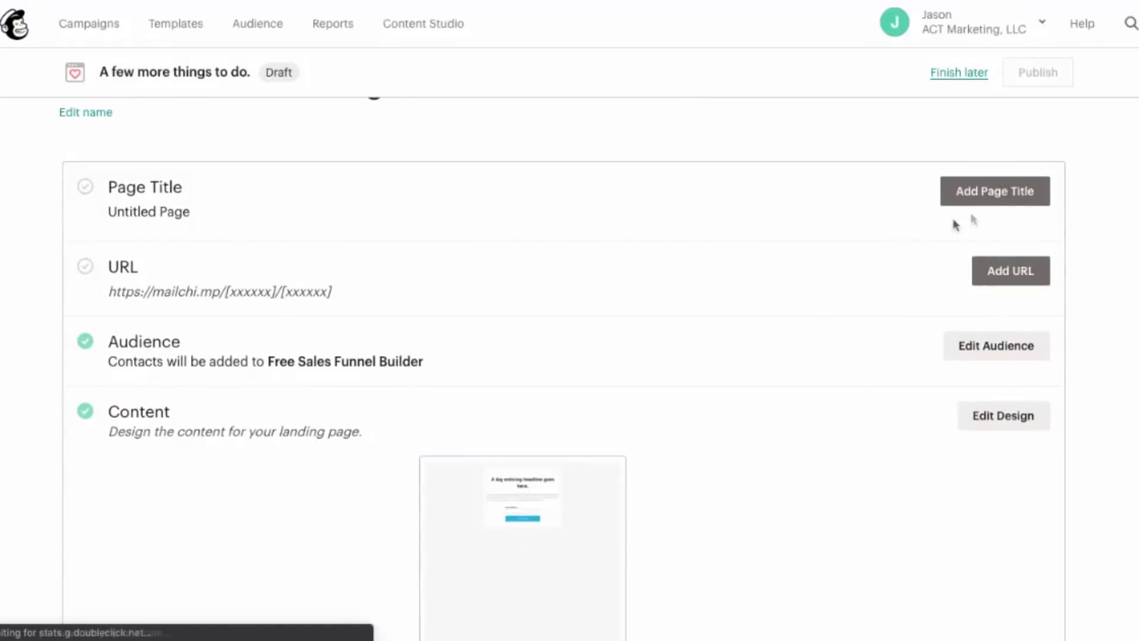
Set the sales page URL path to youtube-ads-sales-page-1 by pasting the page name, and save it
left_click(997, 280)
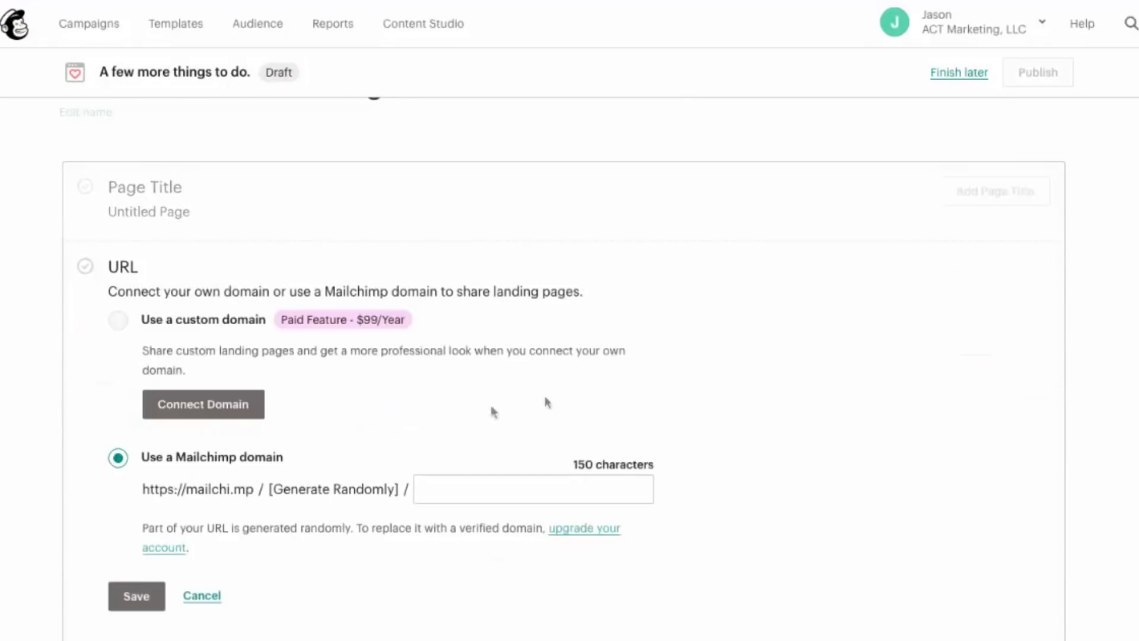
left_click(495, 487)
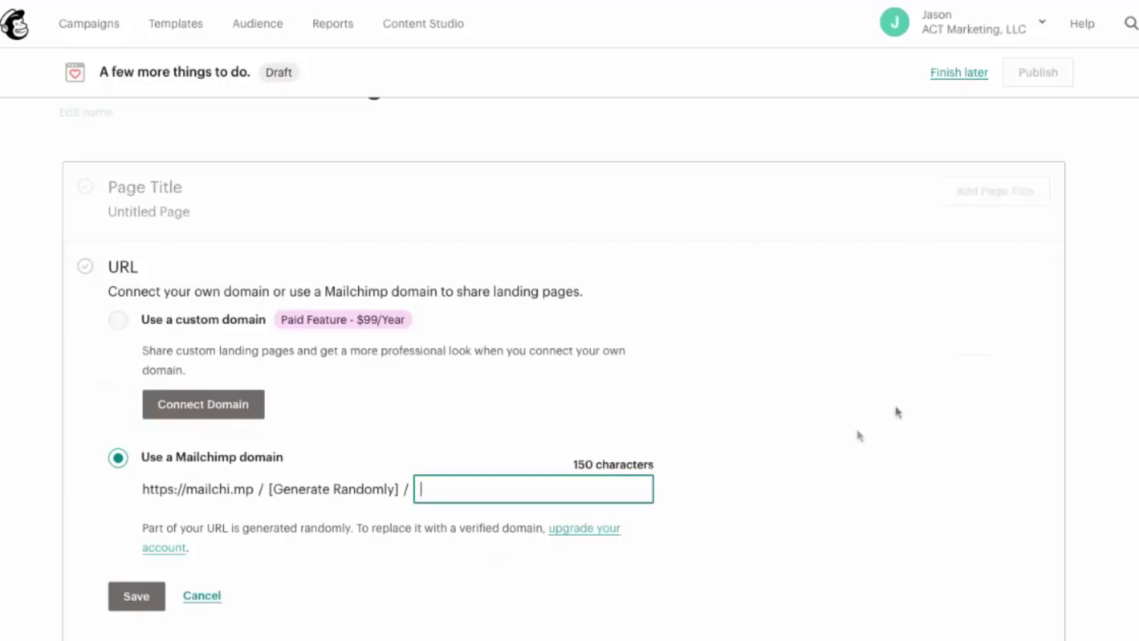
scroll(914, 392, "down", 3)
scroll(829, 280, "down", 2)
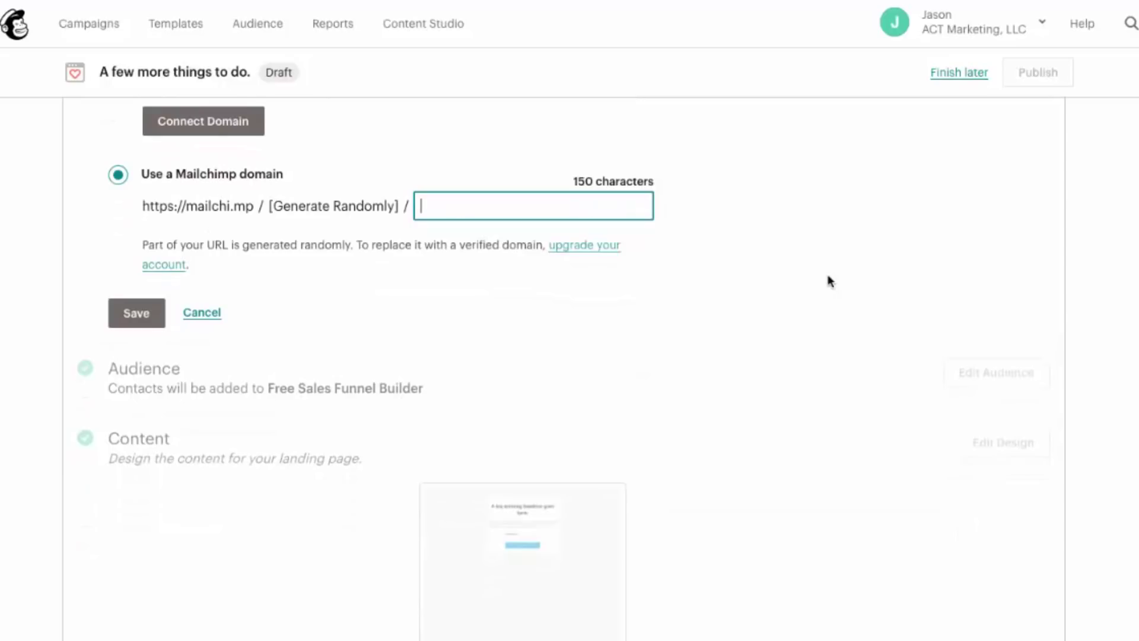
scroll(475, 167, "up", 6)
scroll(475, 167, "down", 5)
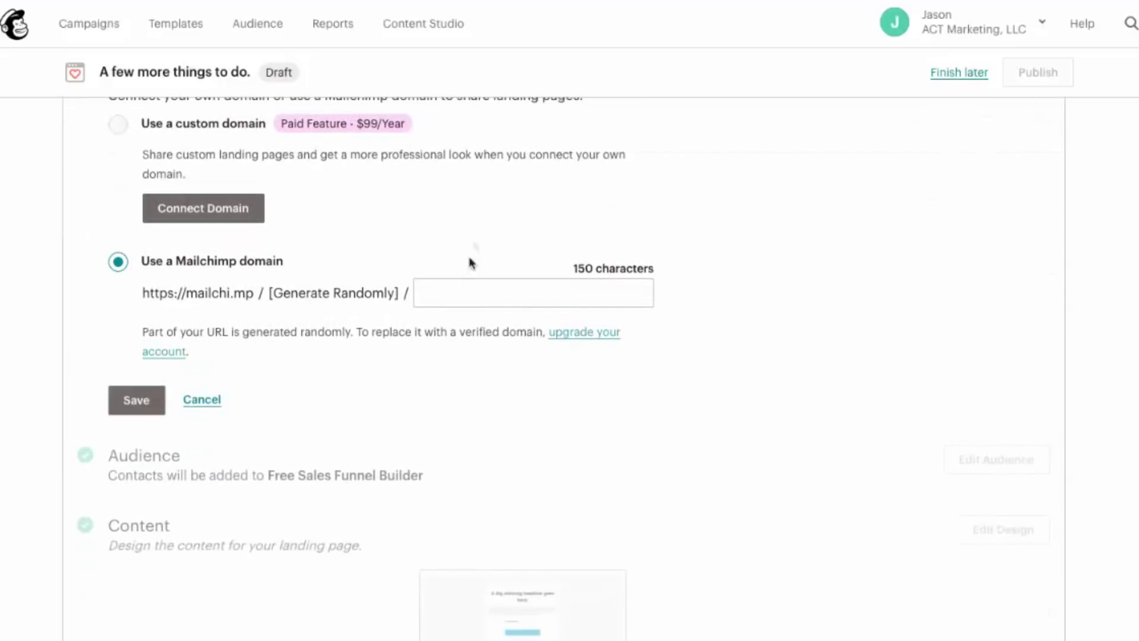
left_click(453, 292)
type("YouTube Ads - Sales Page 1")
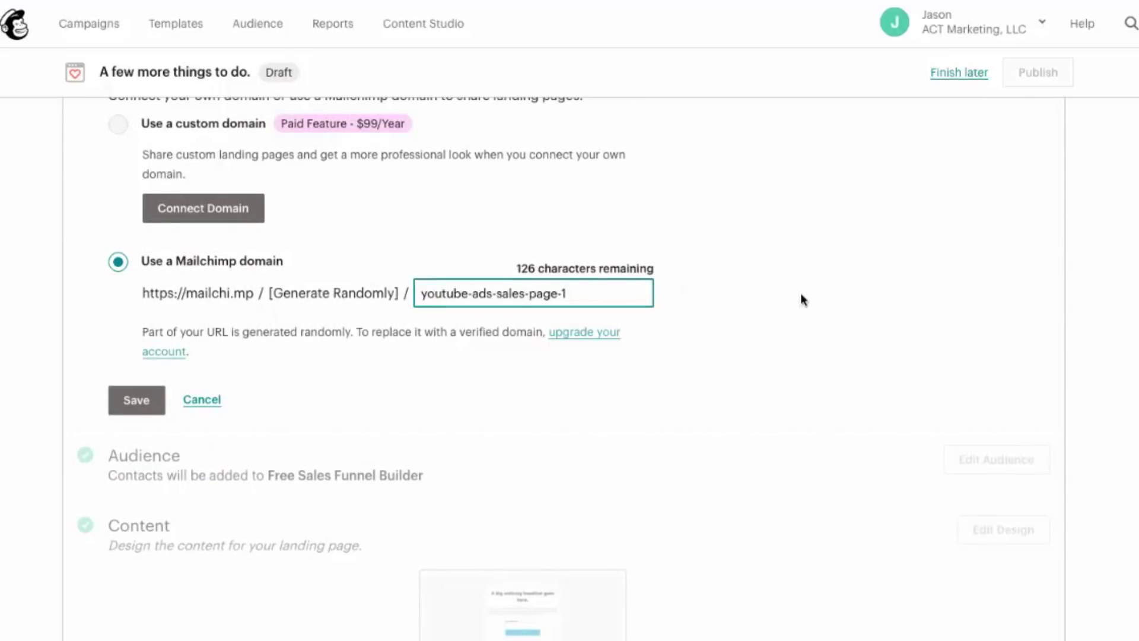
left_click(800, 293)
scroll(130, 273, "down", 2)
left_click(127, 314)
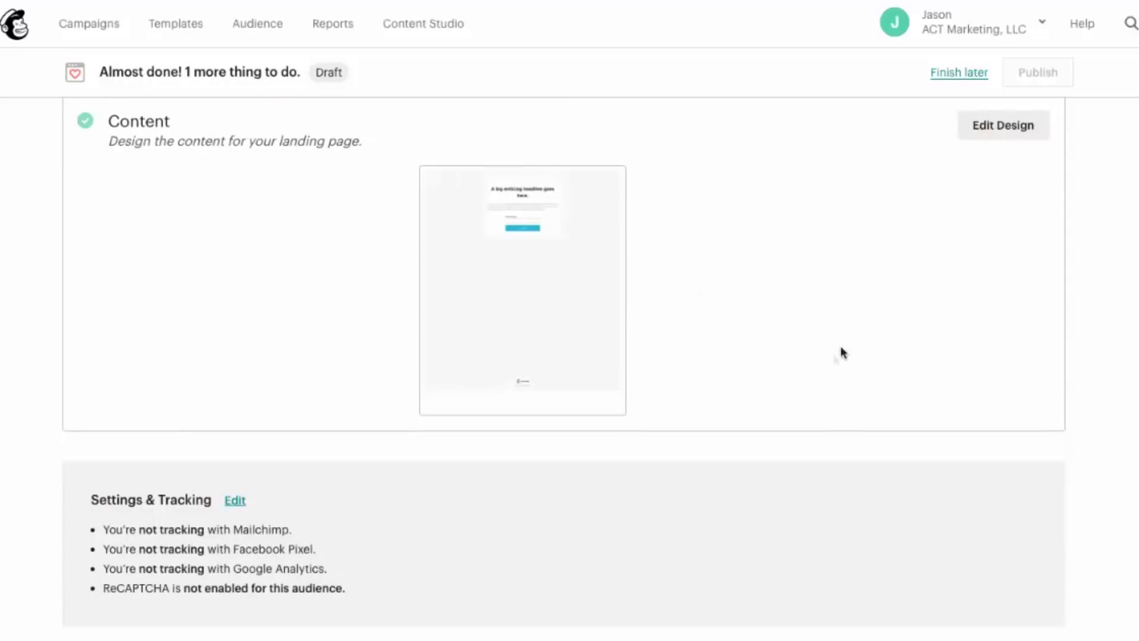
Check the page title YouTube Ads - Sales Page 1 and begin publishing
scroll(807, 364, "up", 6)
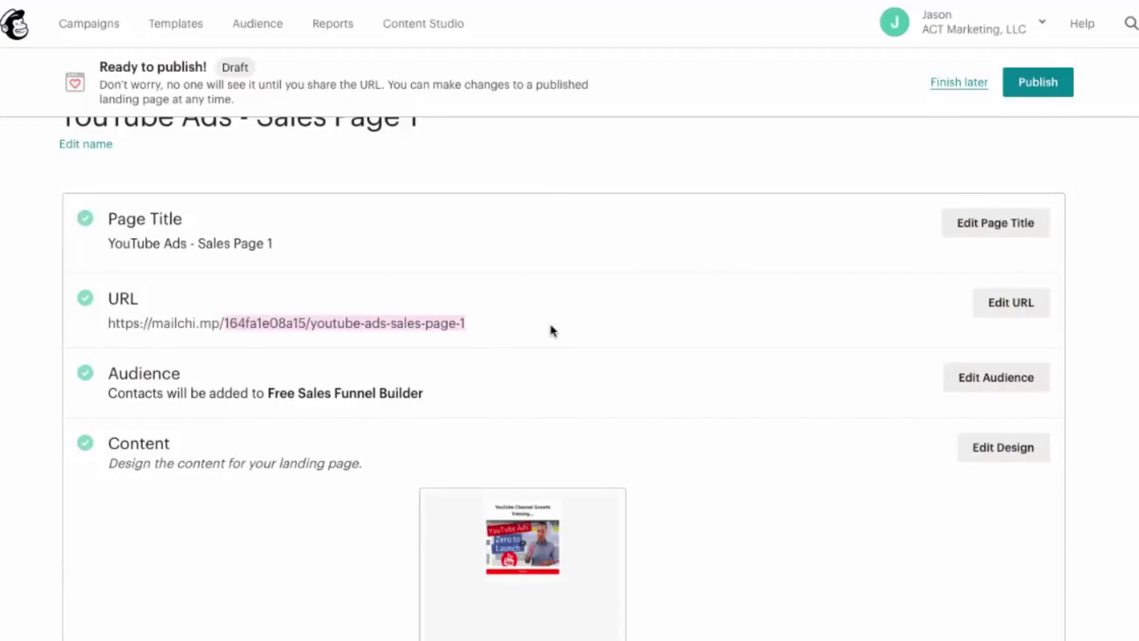
left_click_drag(268, 244, 133, 246)
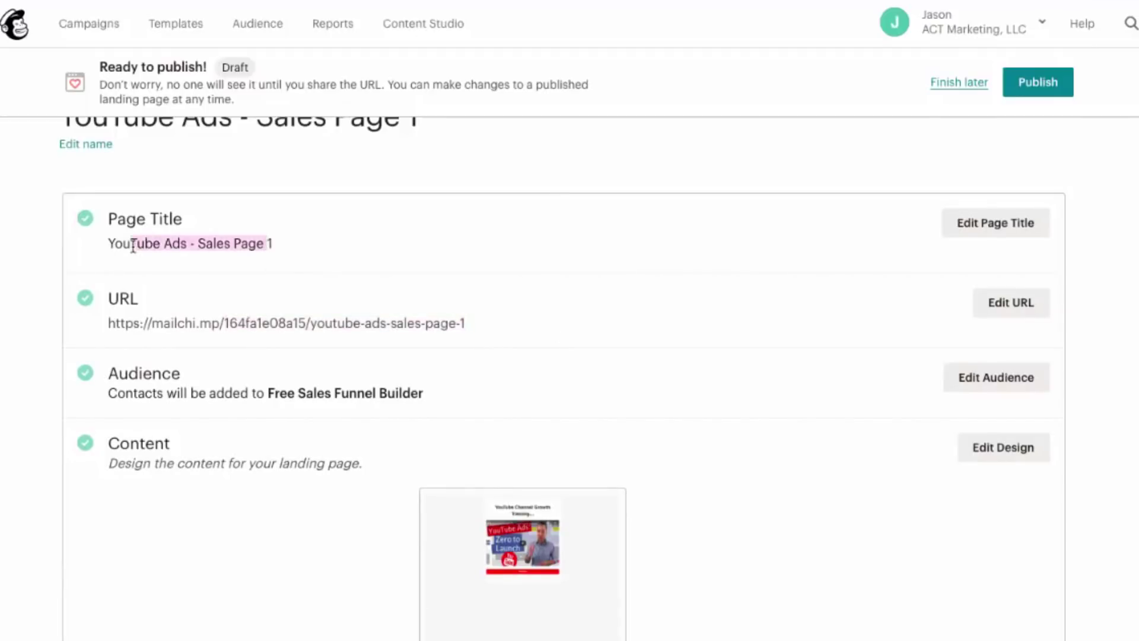
left_click(1066, 78)
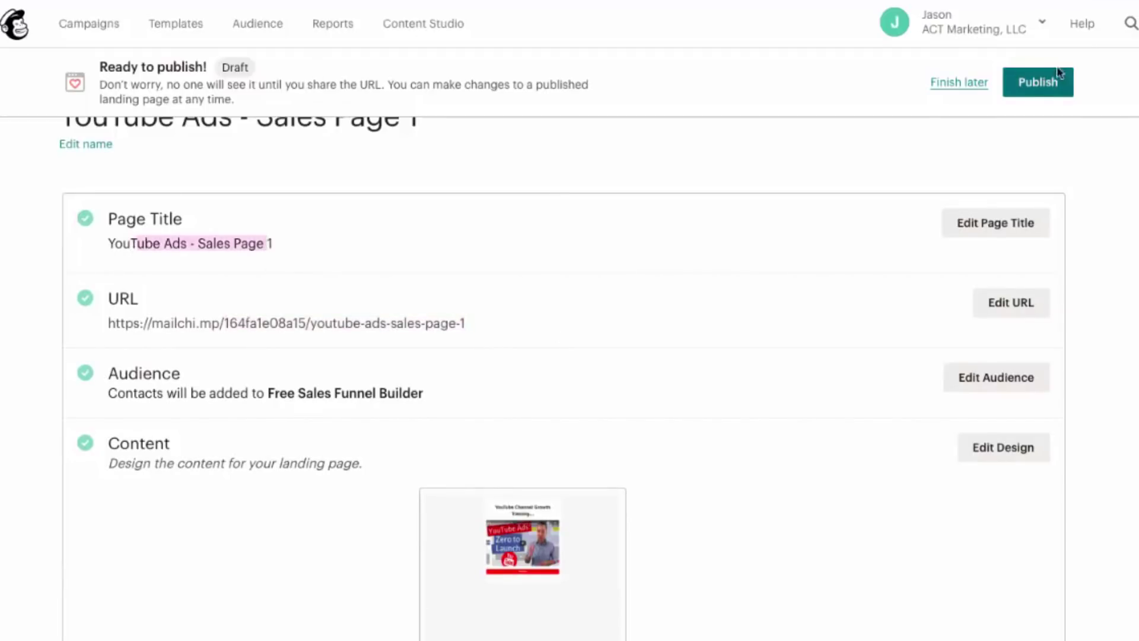
Publish YouTube Ads - Sales Page 1 live
left_click(1036, 95)
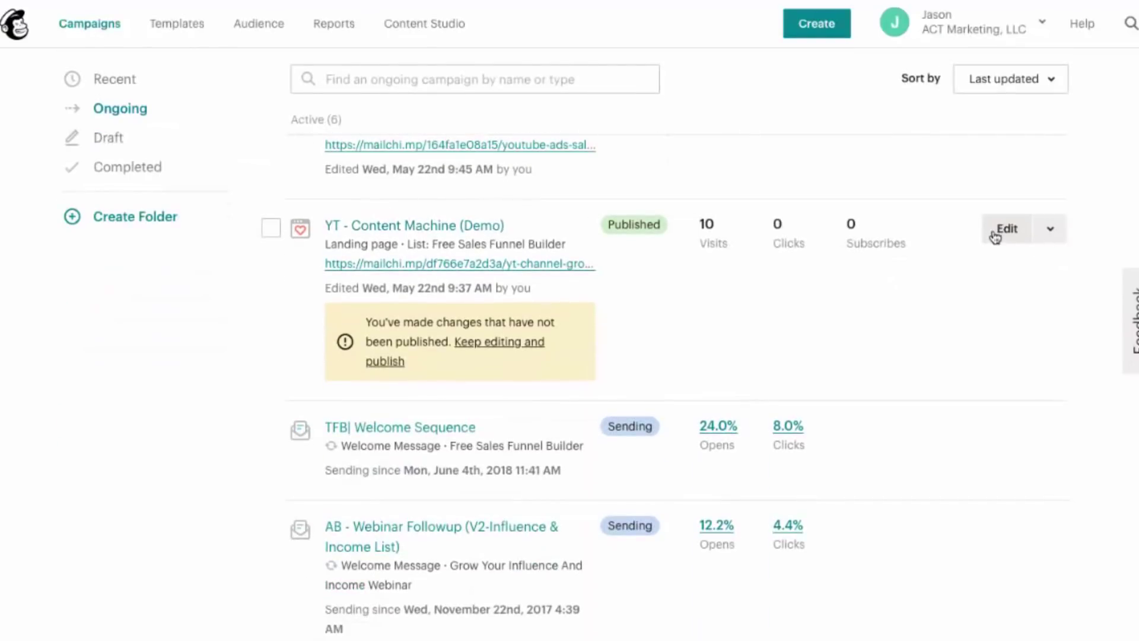
Open the YT - Content Machine (Demo) landing page from the Ongoing campaigns for editing
left_click(997, 235)
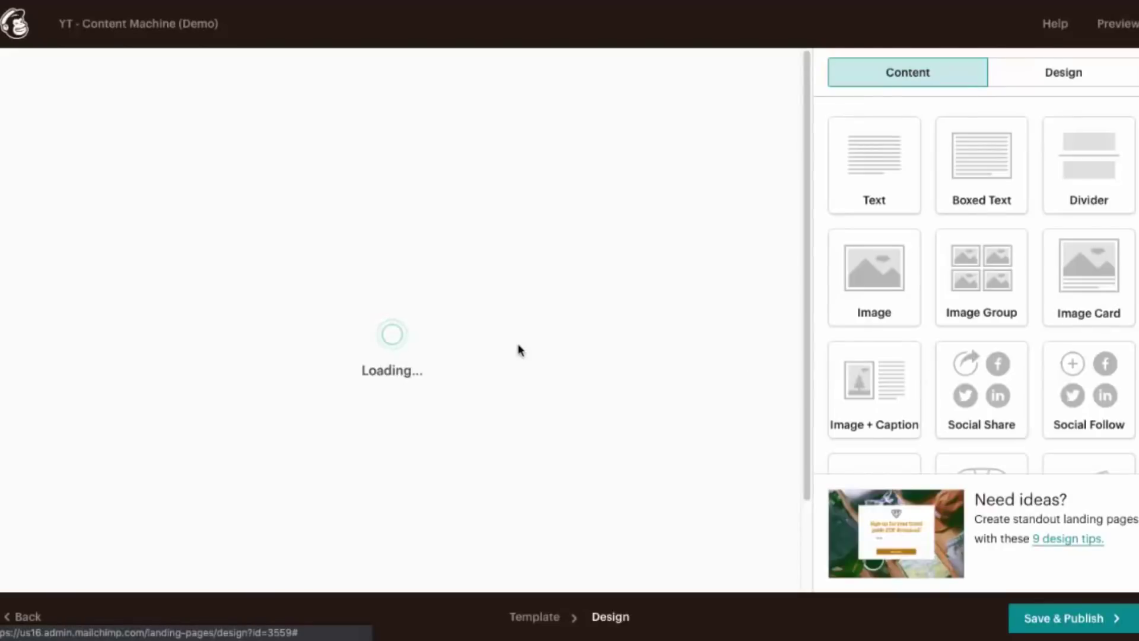
Point the Content Machine signup form at the YouTube Ads - Sales Page 1 landing page, then save
scroll(622, 208, "down", 5)
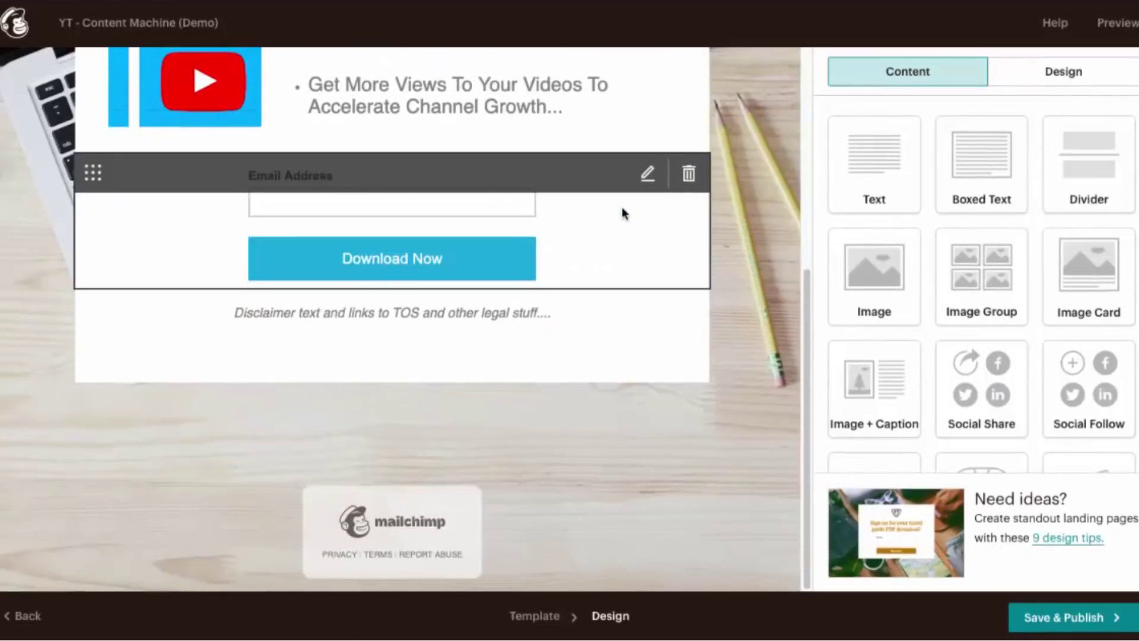
left_click(448, 208)
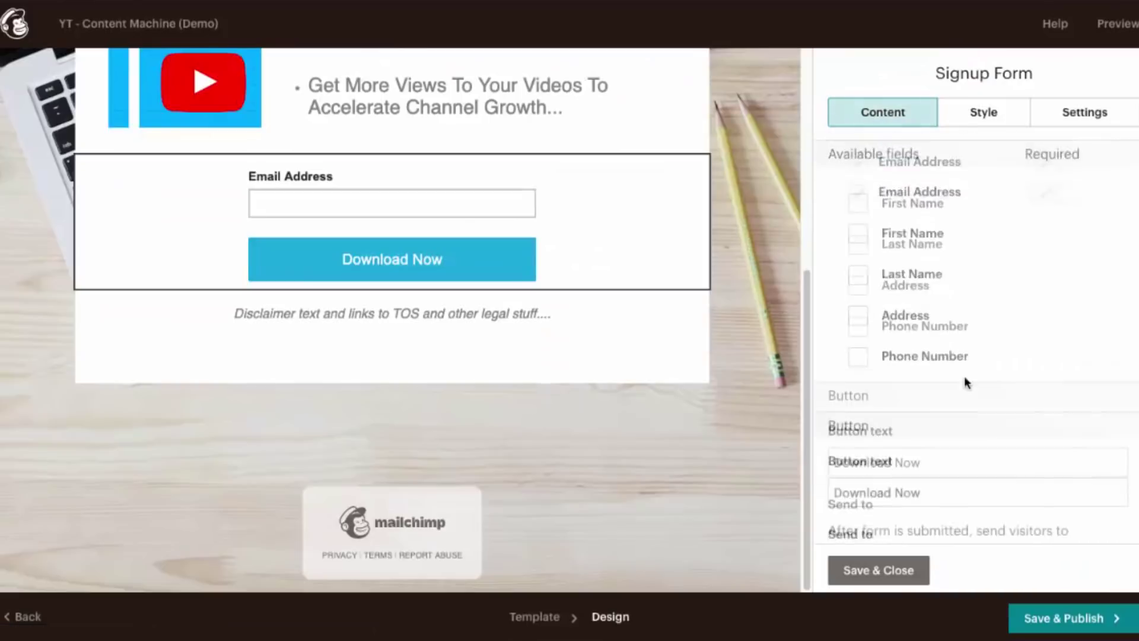
scroll(964, 356, "down", 1)
left_click(961, 261)
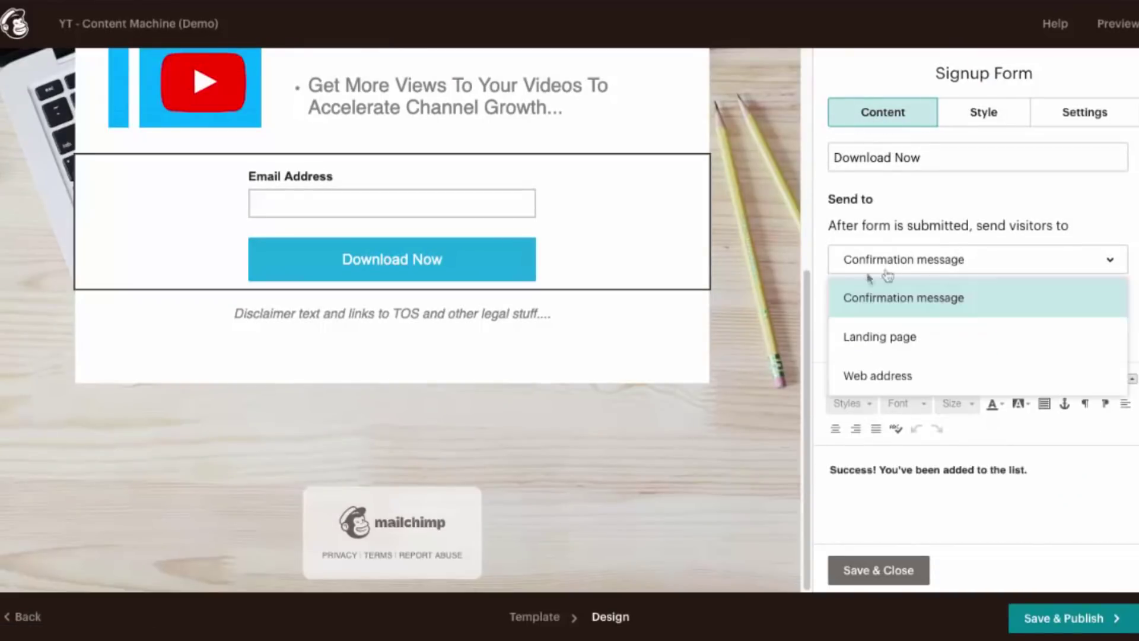
left_click(912, 378)
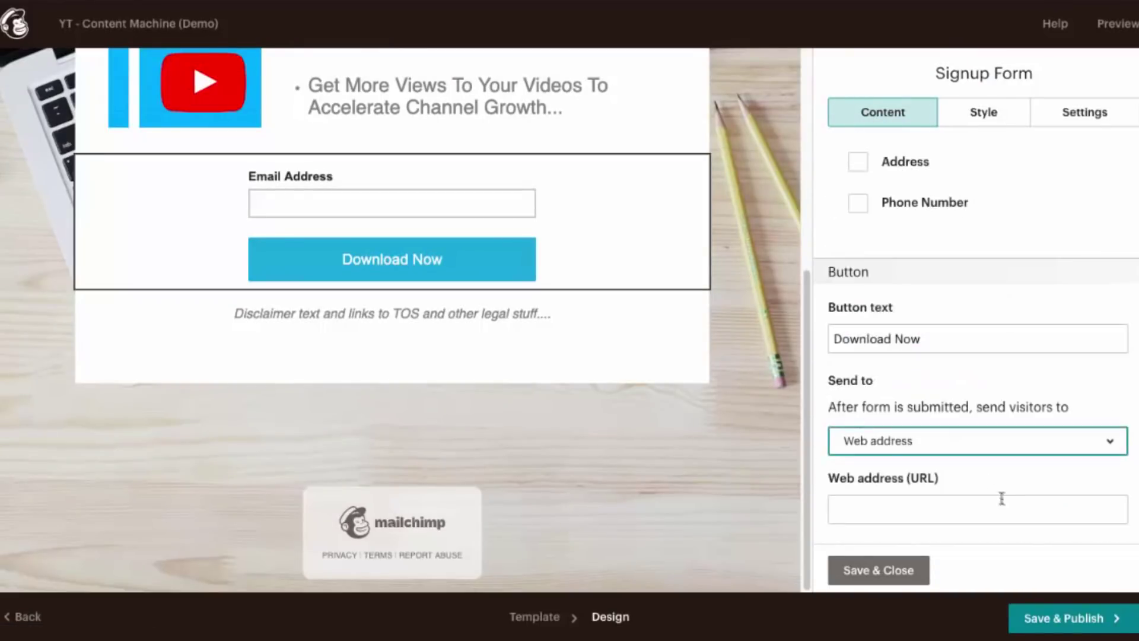
type("https://mailchi.mp/164fa1e08a15/youtube-ads-sales-page-1")
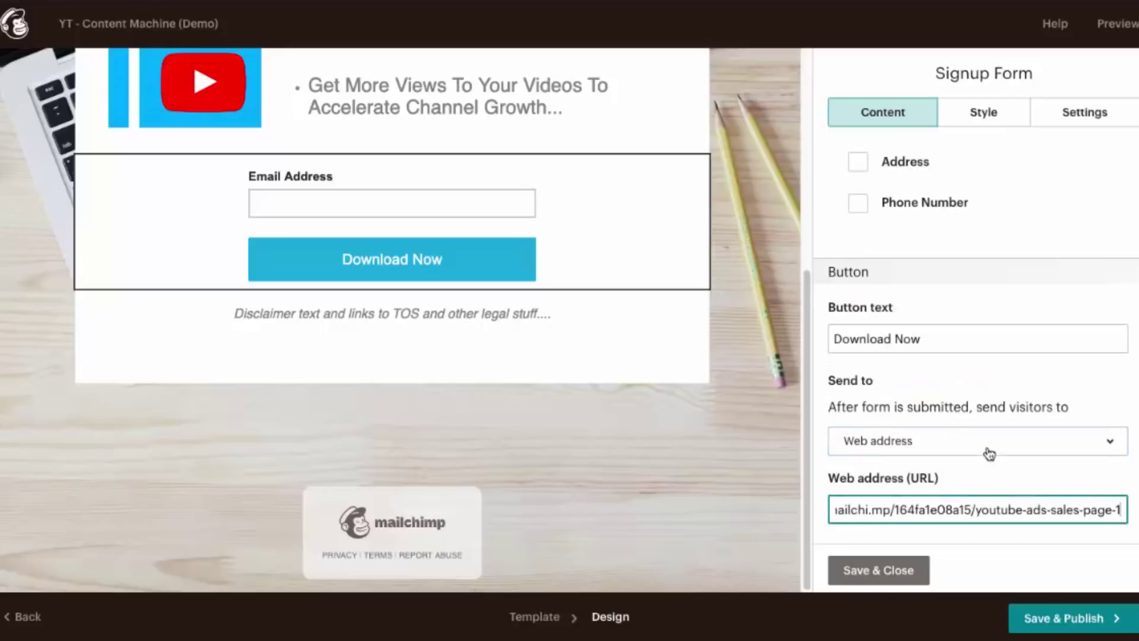
left_click(941, 444)
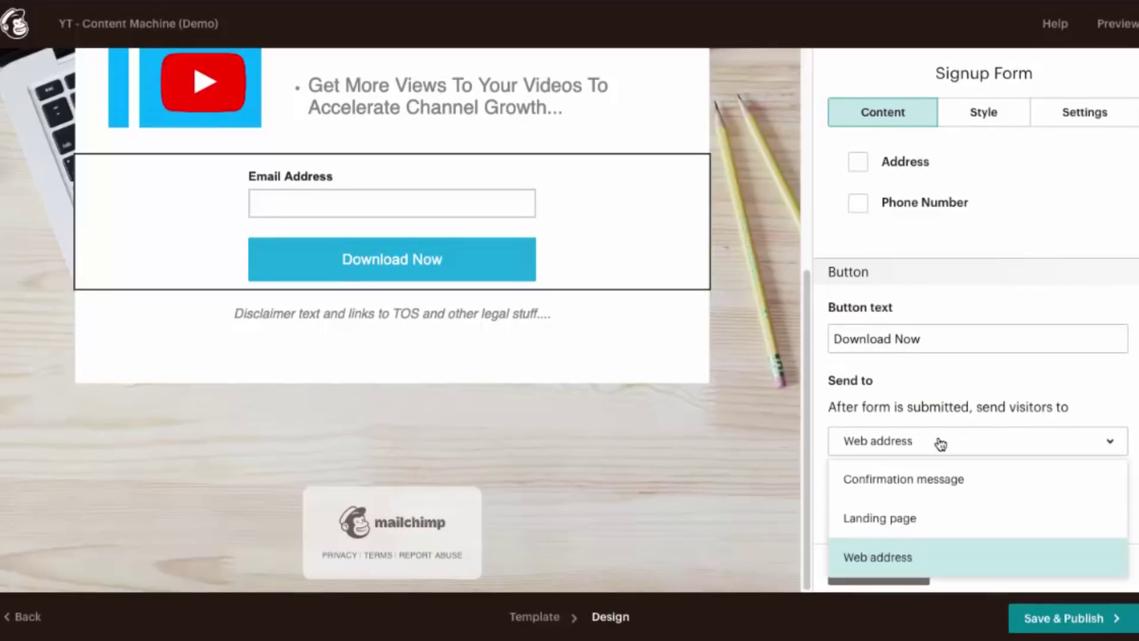
left_click(923, 526)
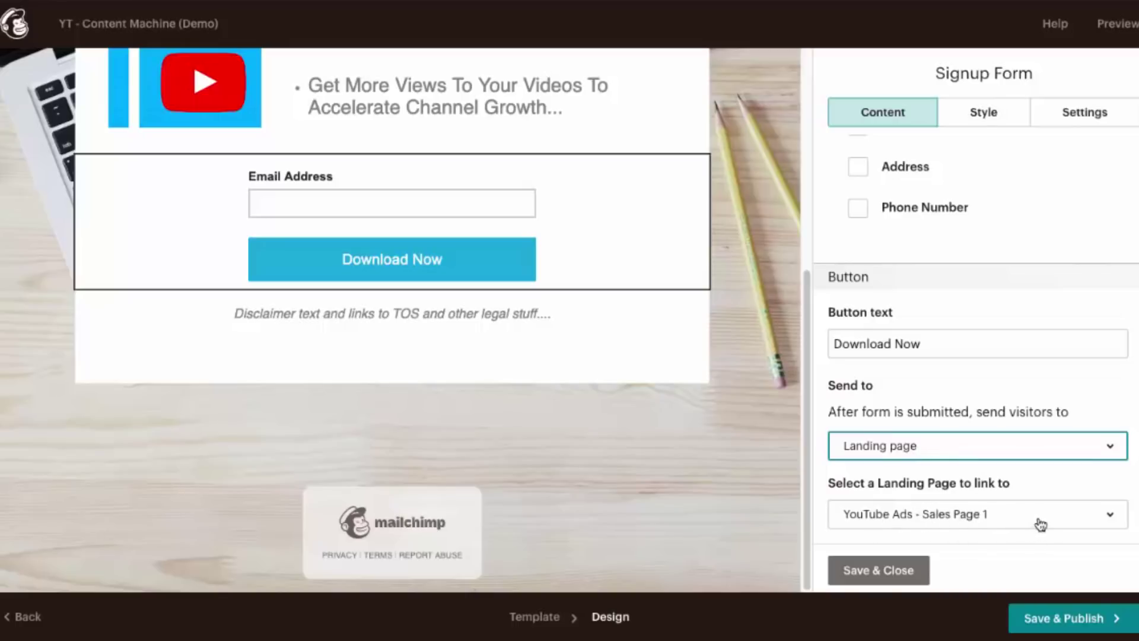
left_click(858, 571)
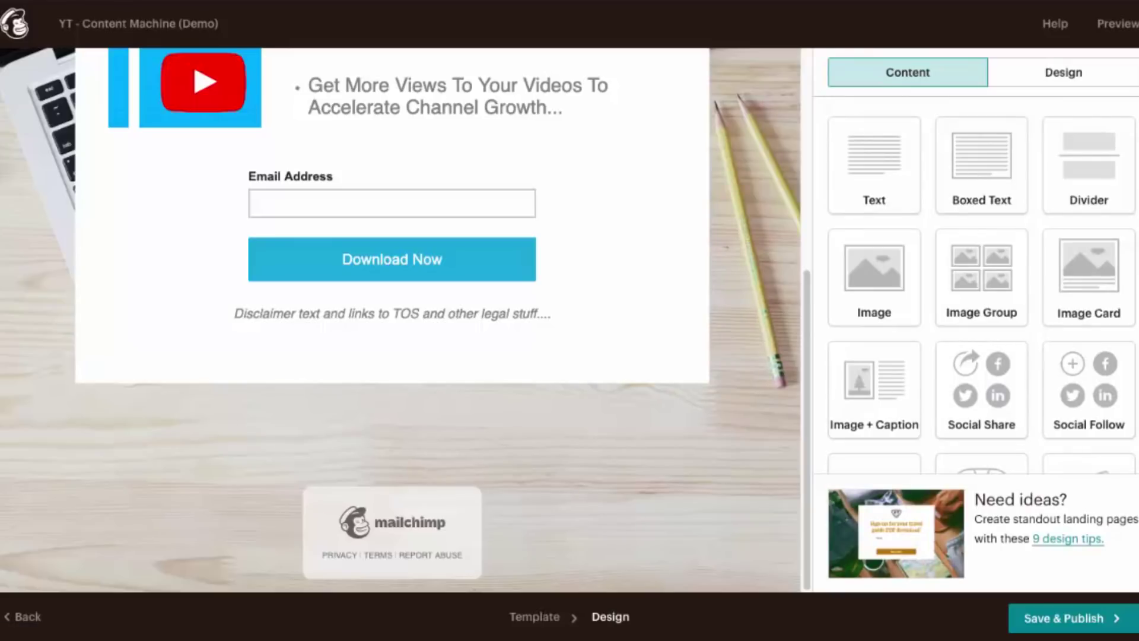
Save and publish the updated Content Machine landing page
left_click(1075, 611)
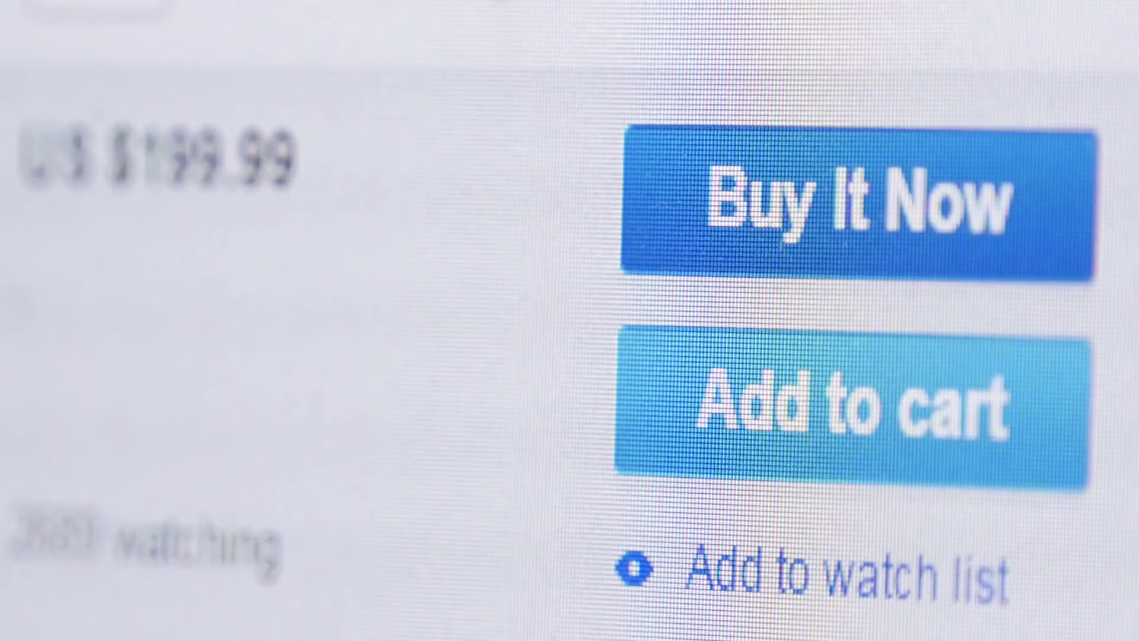
scroll(761, 197, "up", 1)
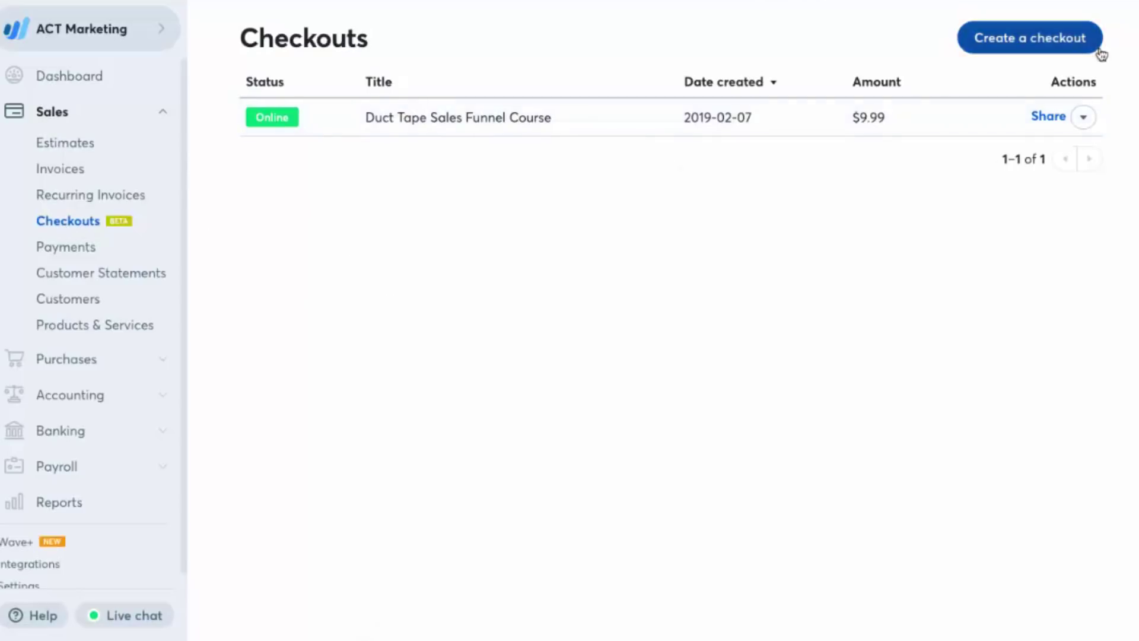
Create a Wave checkout for YouTube Ads Course at 97.00 with a thank-you message, and turn it on
left_click(1030, 48)
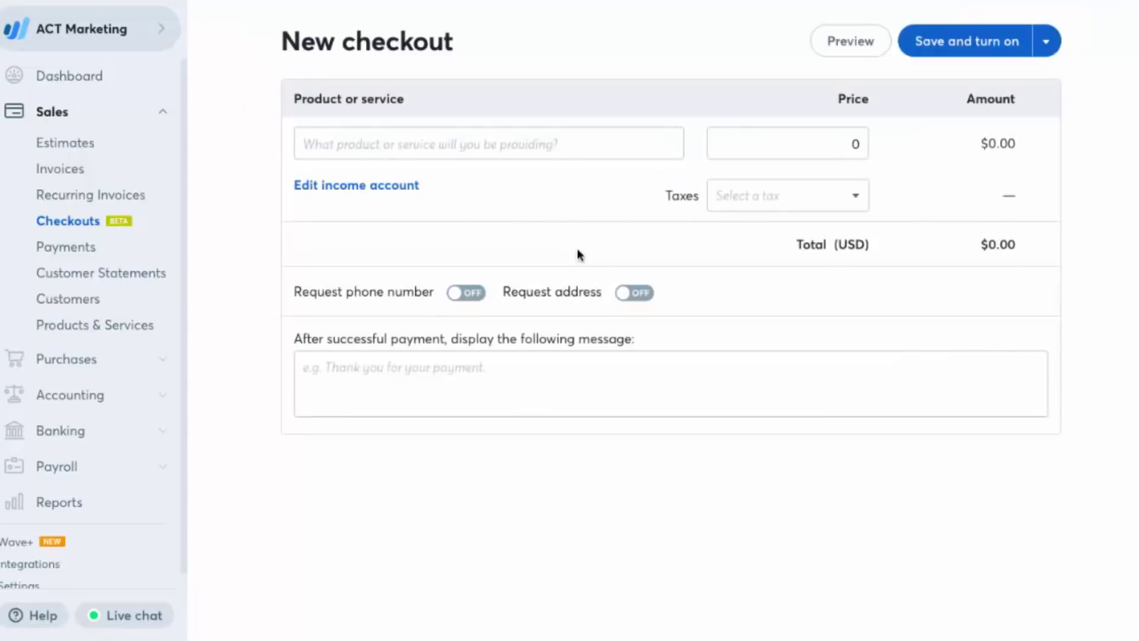
left_click(464, 149)
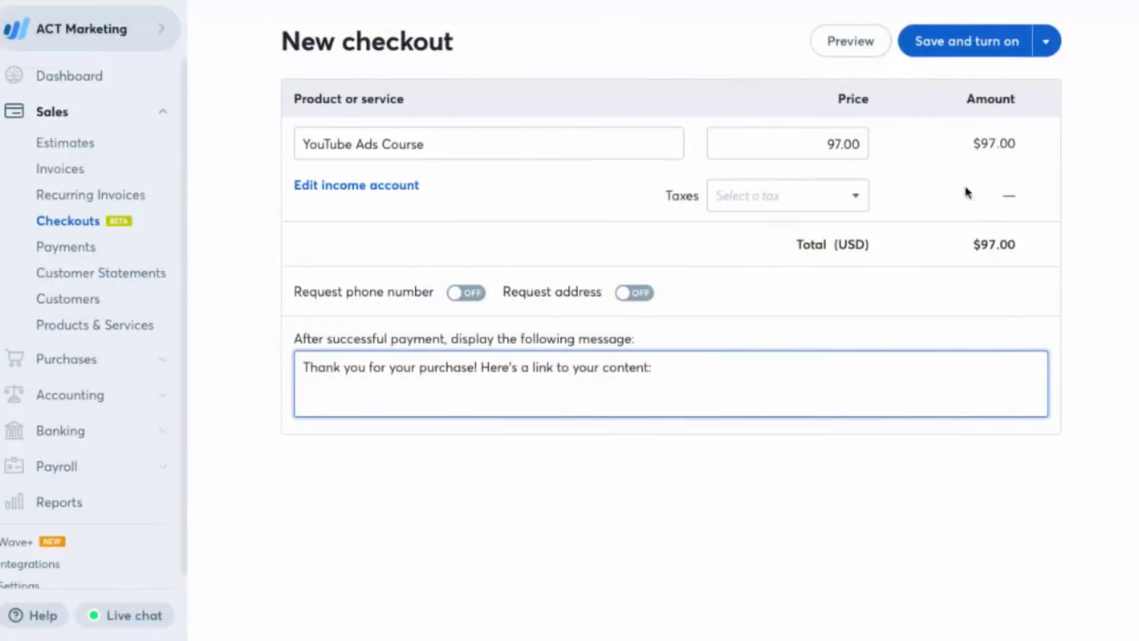
left_click(950, 53)
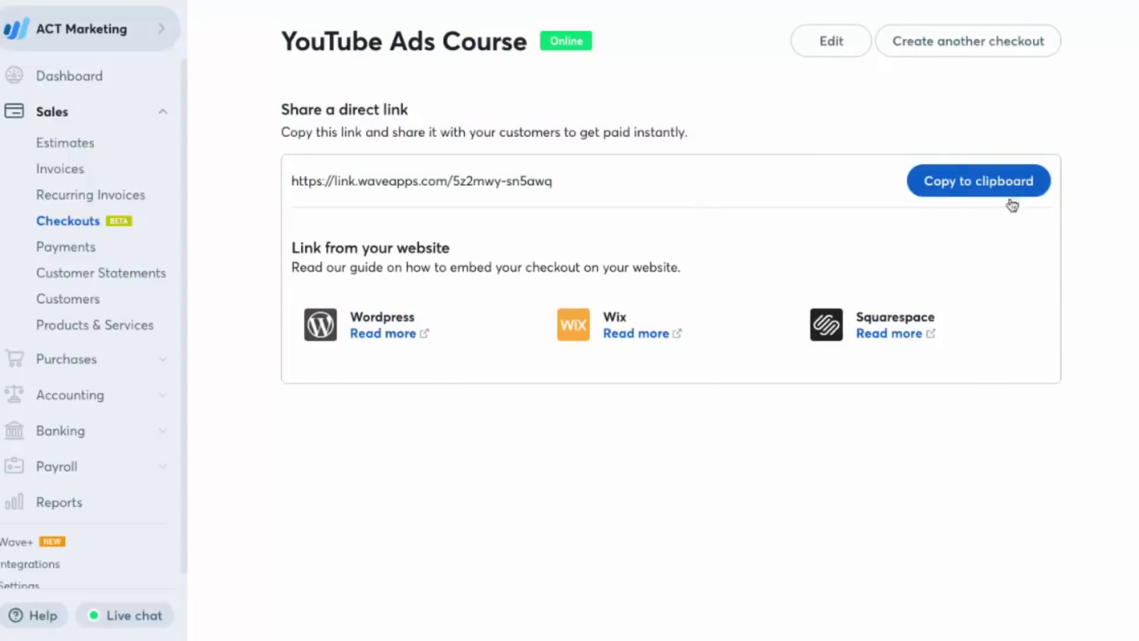
Copy the YouTube Ads Course checkout's direct payment link
left_click(988, 191)
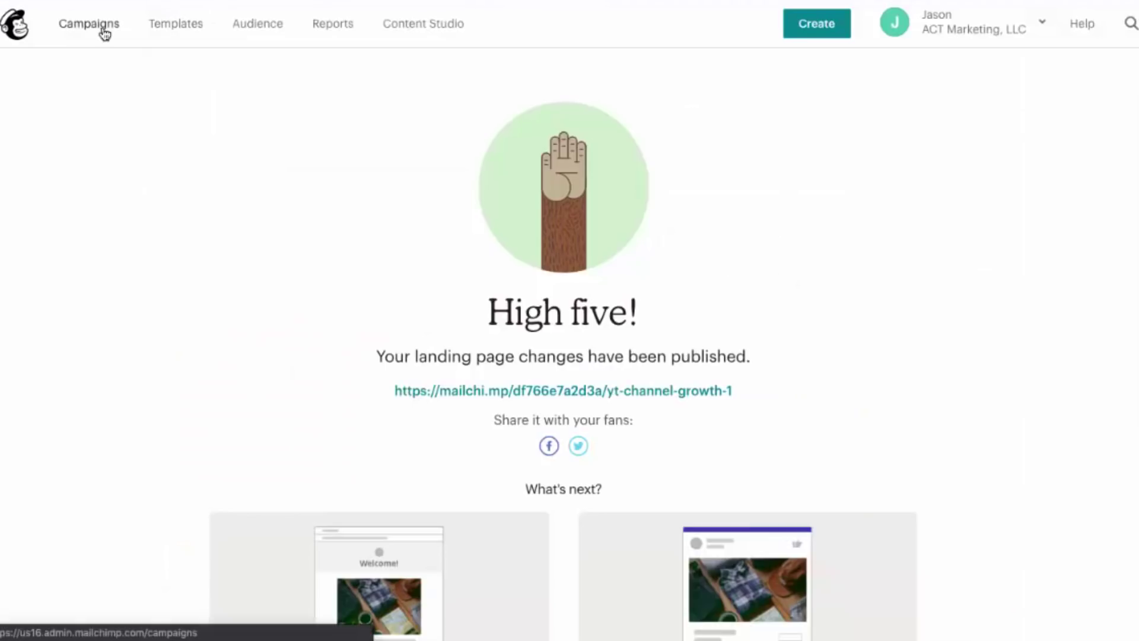
Return to the Mailchimp campaigns list
left_click(102, 27)
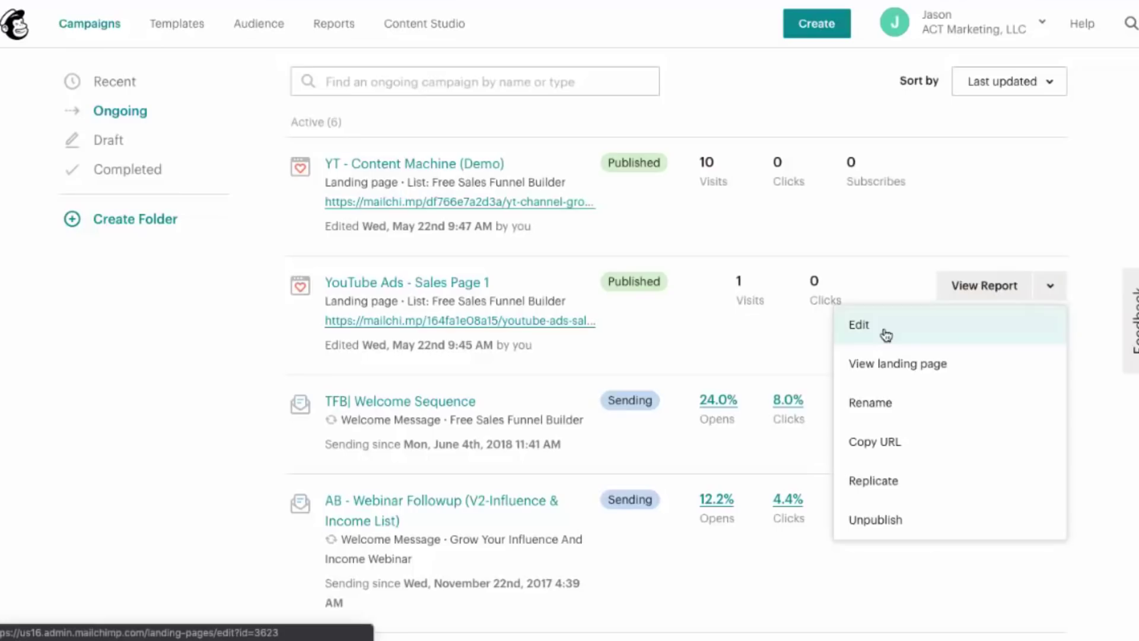
Paste the Wave checkout link into the Buy Now button's URL and republish the sales page
left_click(884, 331)
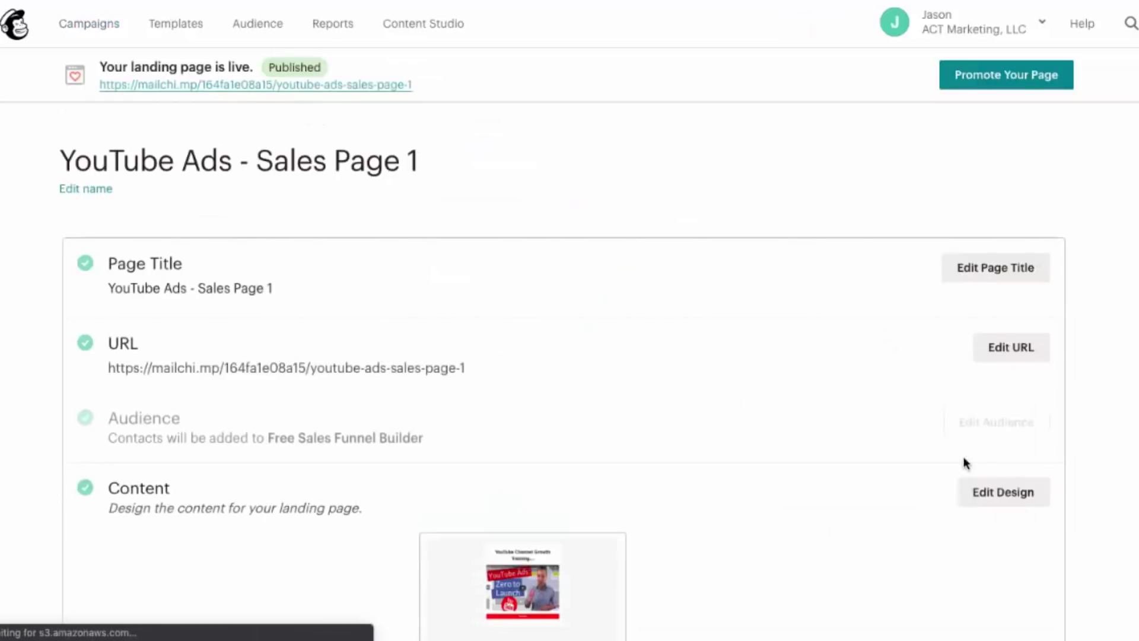
left_click(982, 491)
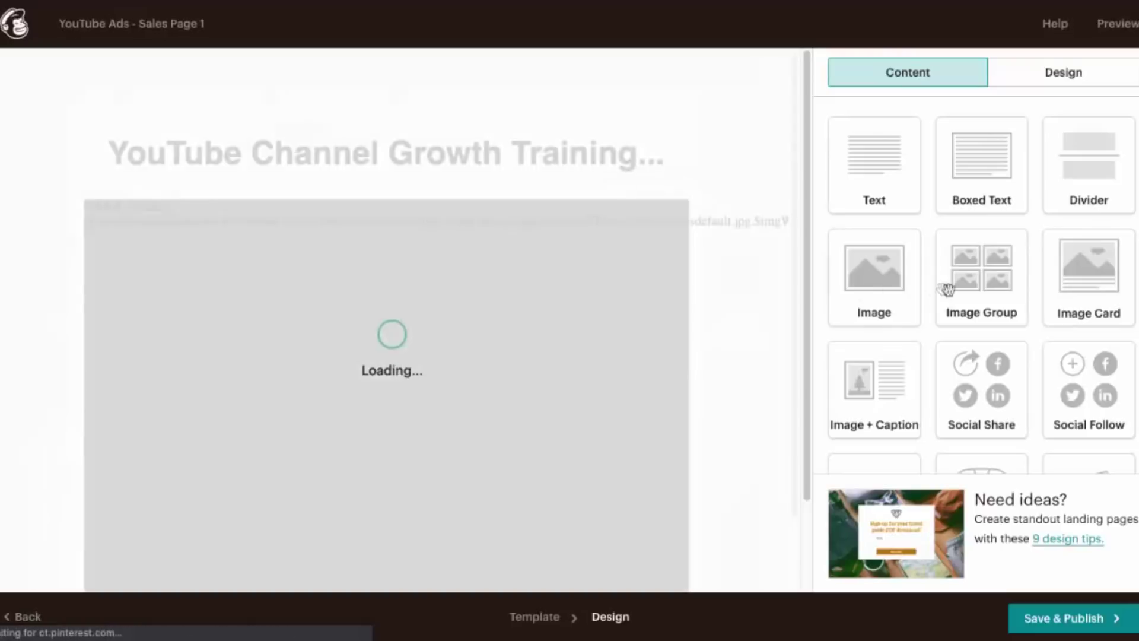
scroll(484, 401, "down", 4)
left_click(487, 397)
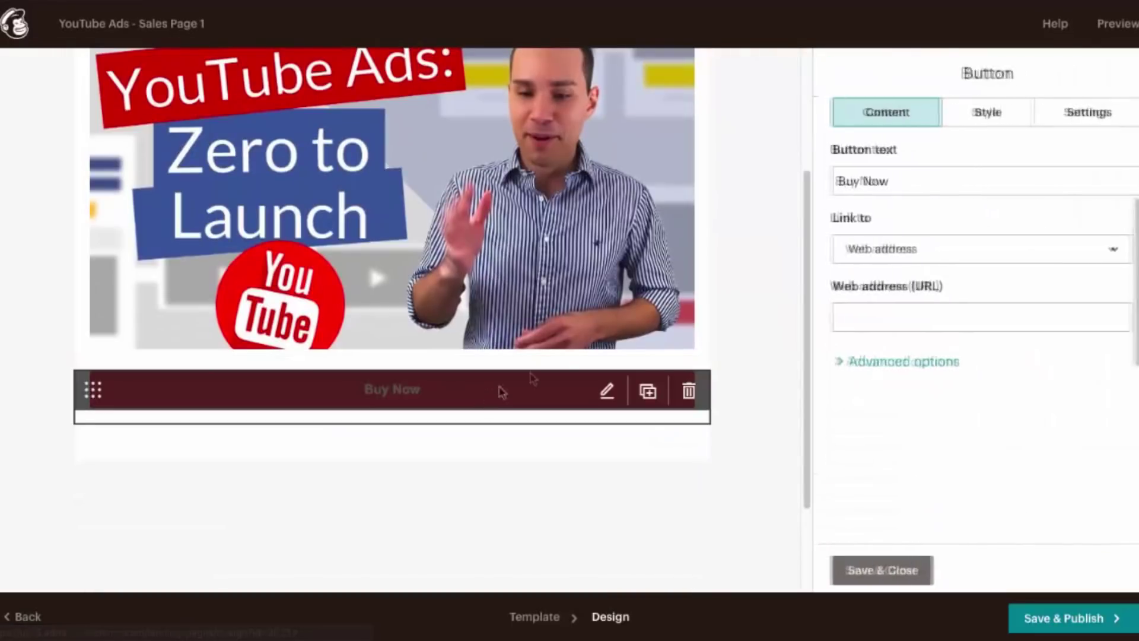
left_click(955, 312)
key("ctrl+v")
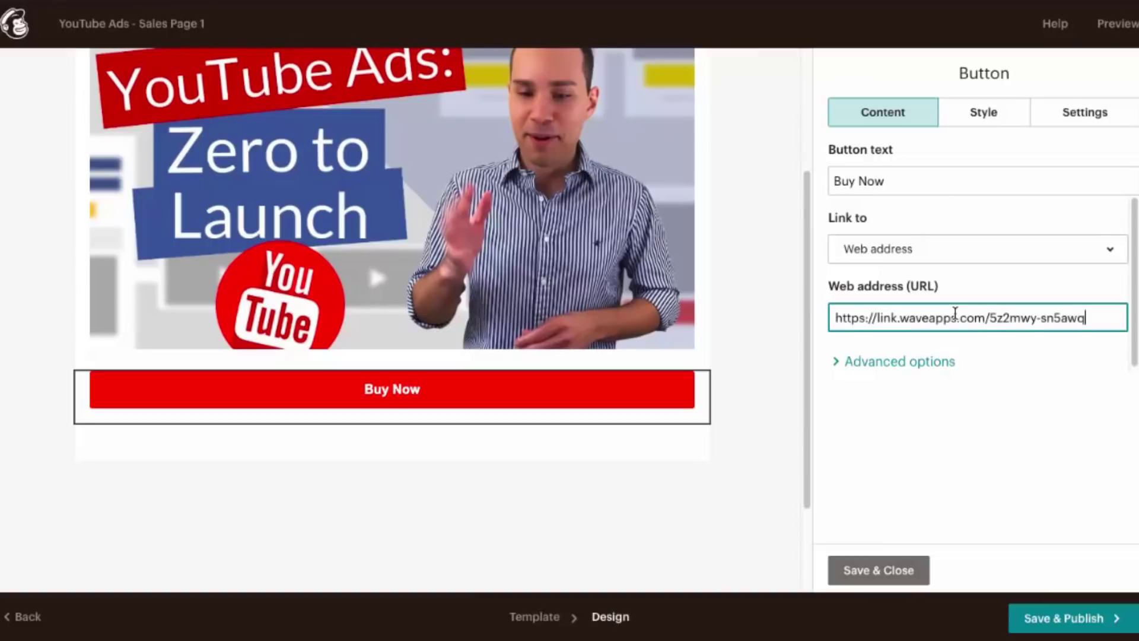
left_click(874, 570)
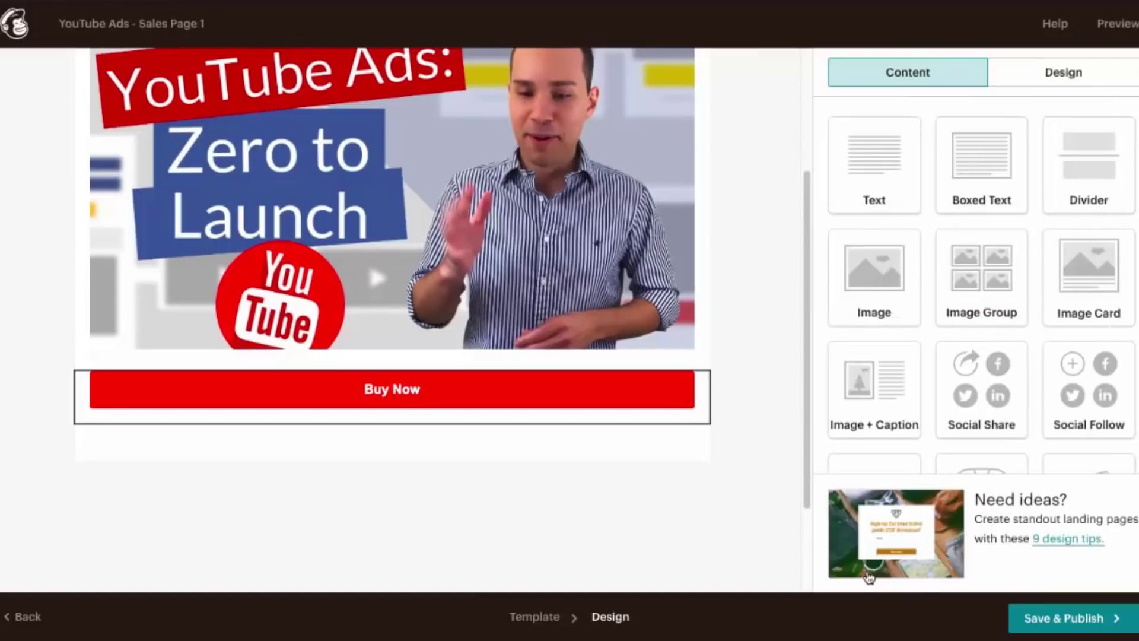
left_click(1065, 621)
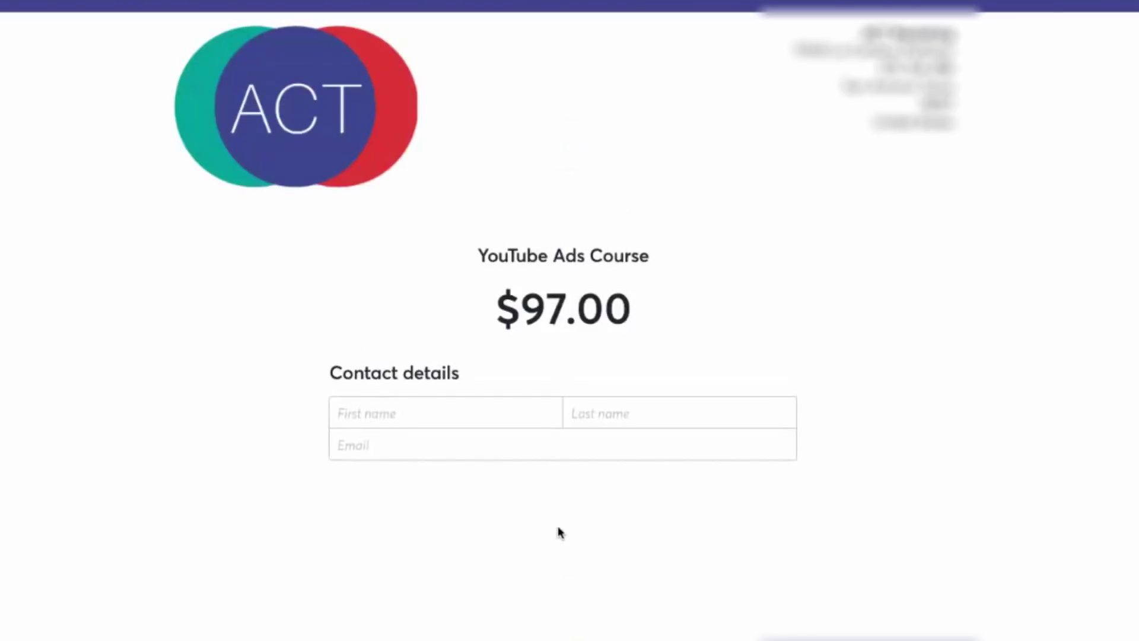
Scroll through the $97.00 YouTube Ads Course payment form in Wave
scroll(781, 260, "down", 5)
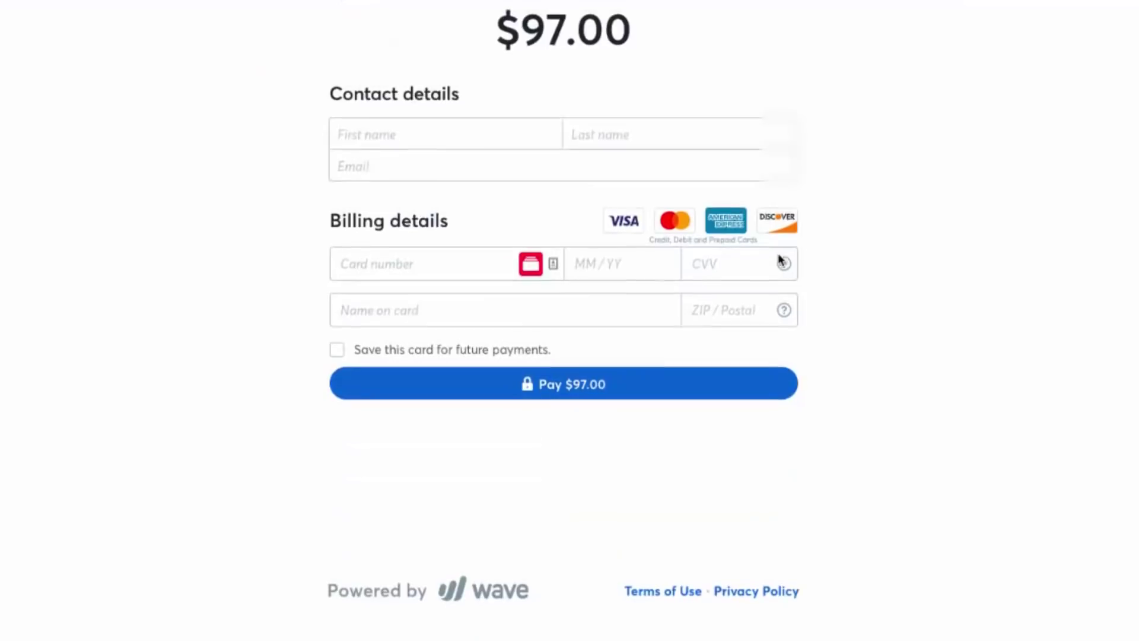
scroll(781, 259, "up", 5)
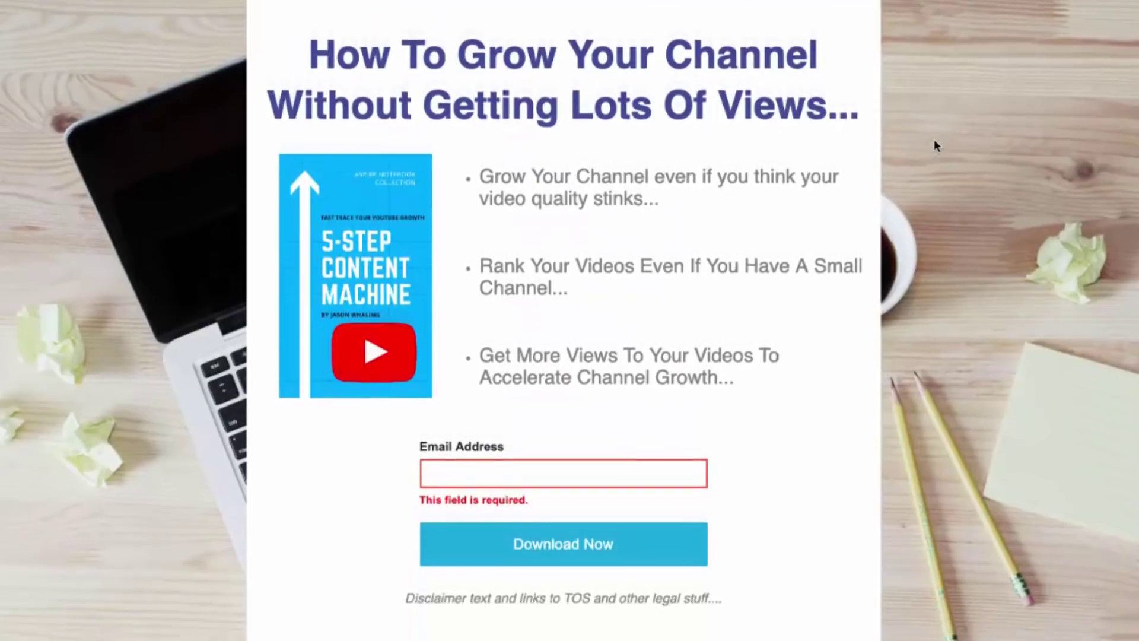
scroll(934, 139, "down", 2)
scroll(934, 138, "up", 1)
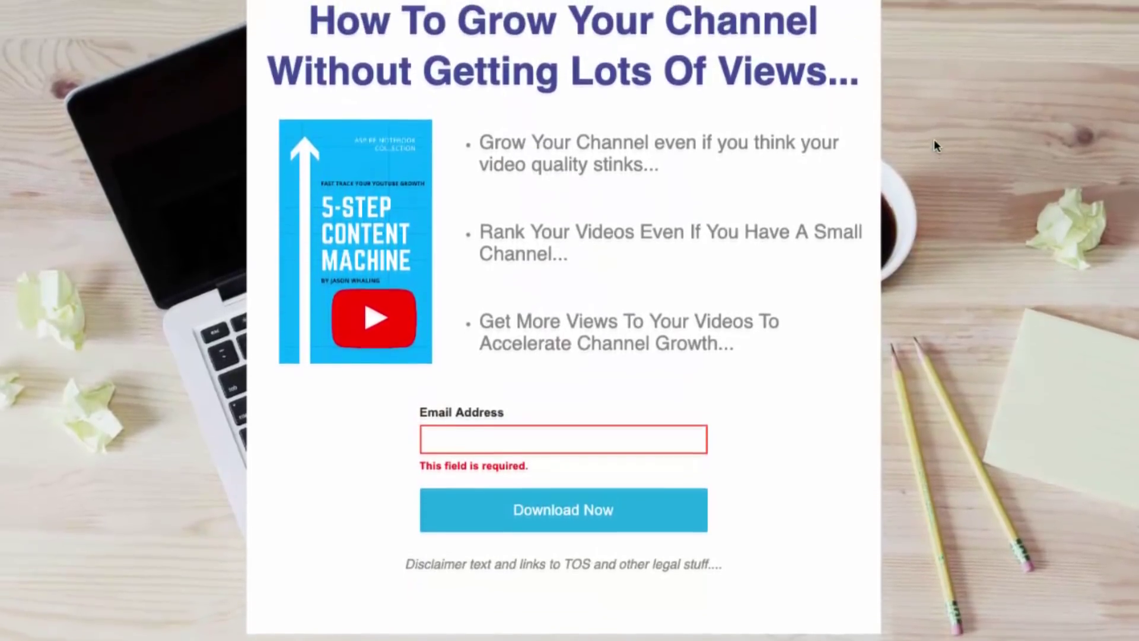
scroll(935, 139, "up", 1)
scroll(934, 139, "down", 1)
scroll(934, 139, "up", 2)
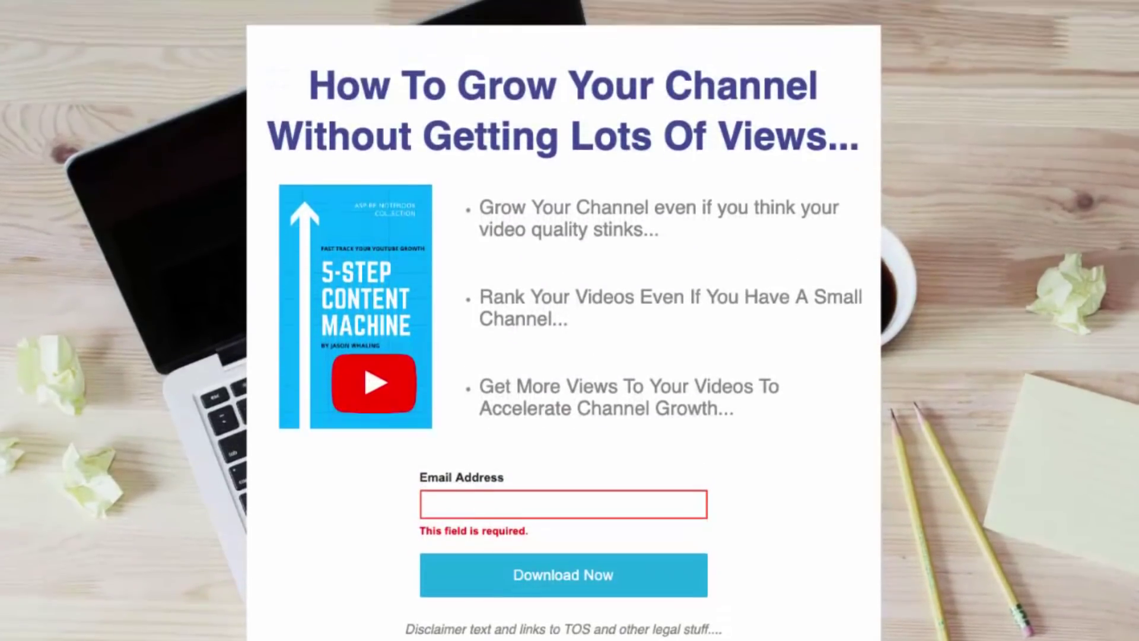